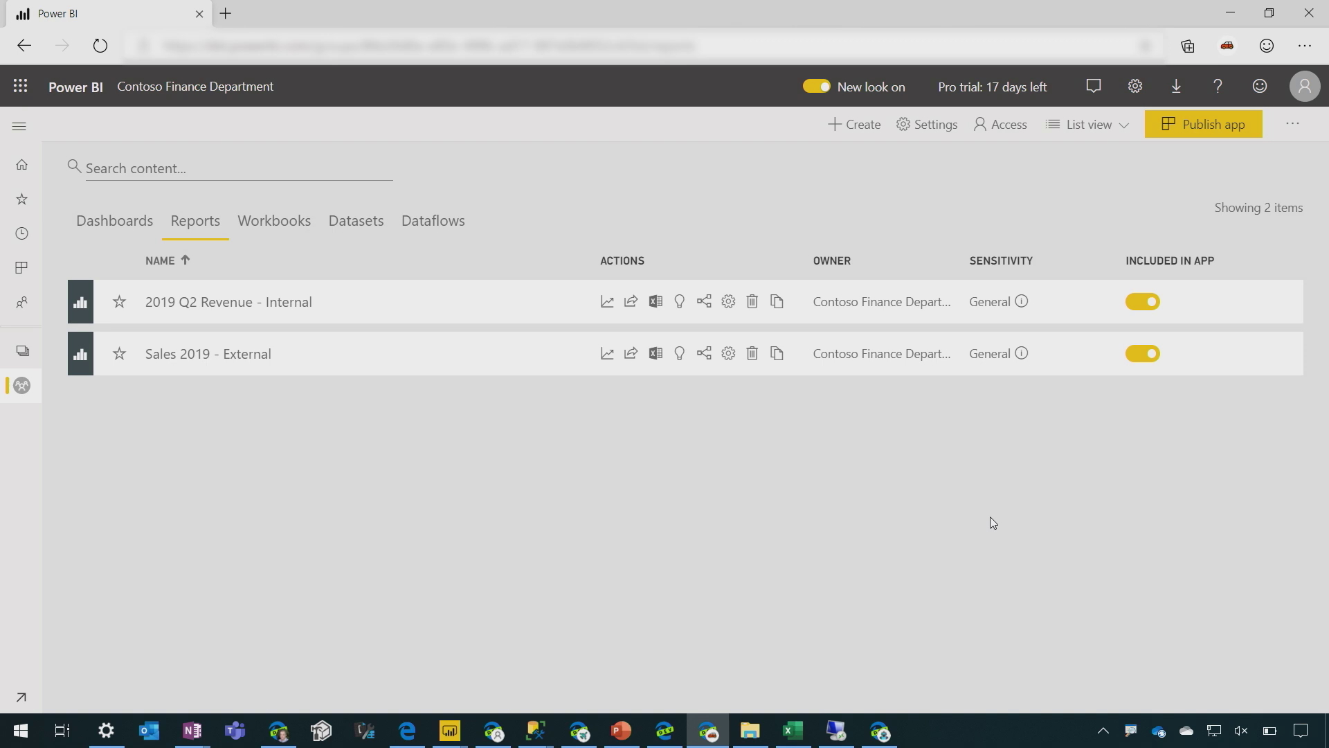
Set the 2019 Q2 Revenue - Internal report's data sensitivity label to Highly Confidential and save
{"action": "left_click", "coordinate": [729, 302]}
{"action": "scroll", "coordinate": [1278, 447], "scroll_direction": "down", "scroll_amount": 8}
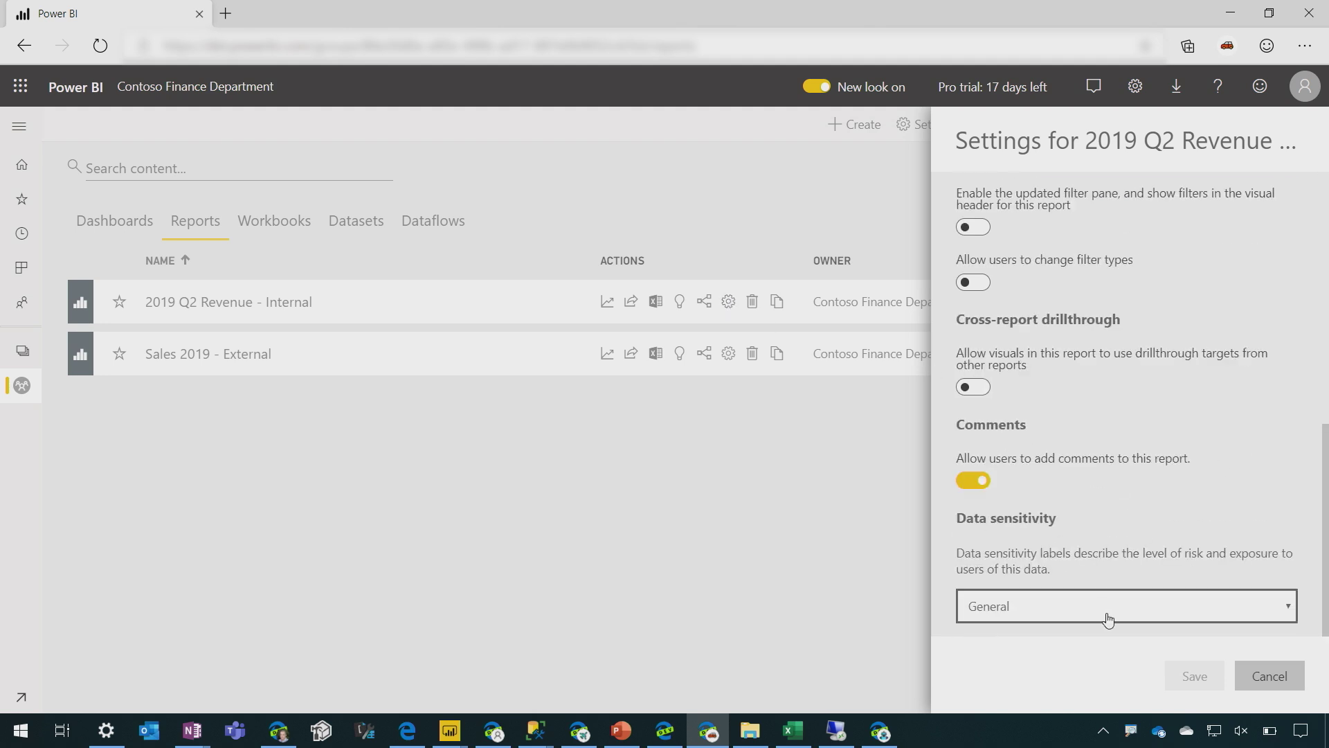
{"action": "left_click", "coordinate": [1108, 619]}
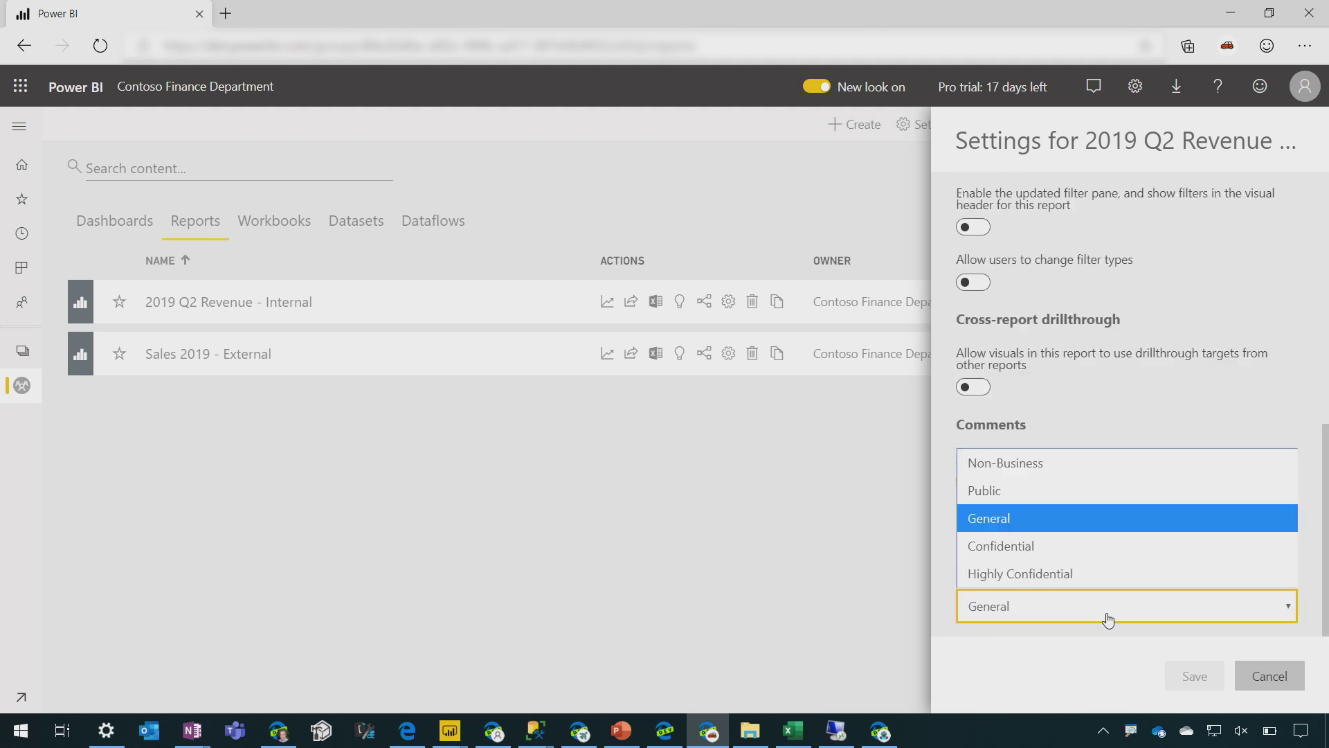
{"action": "left_click", "coordinate": [1108, 575]}
{"action": "left_click", "coordinate": [1193, 676]}
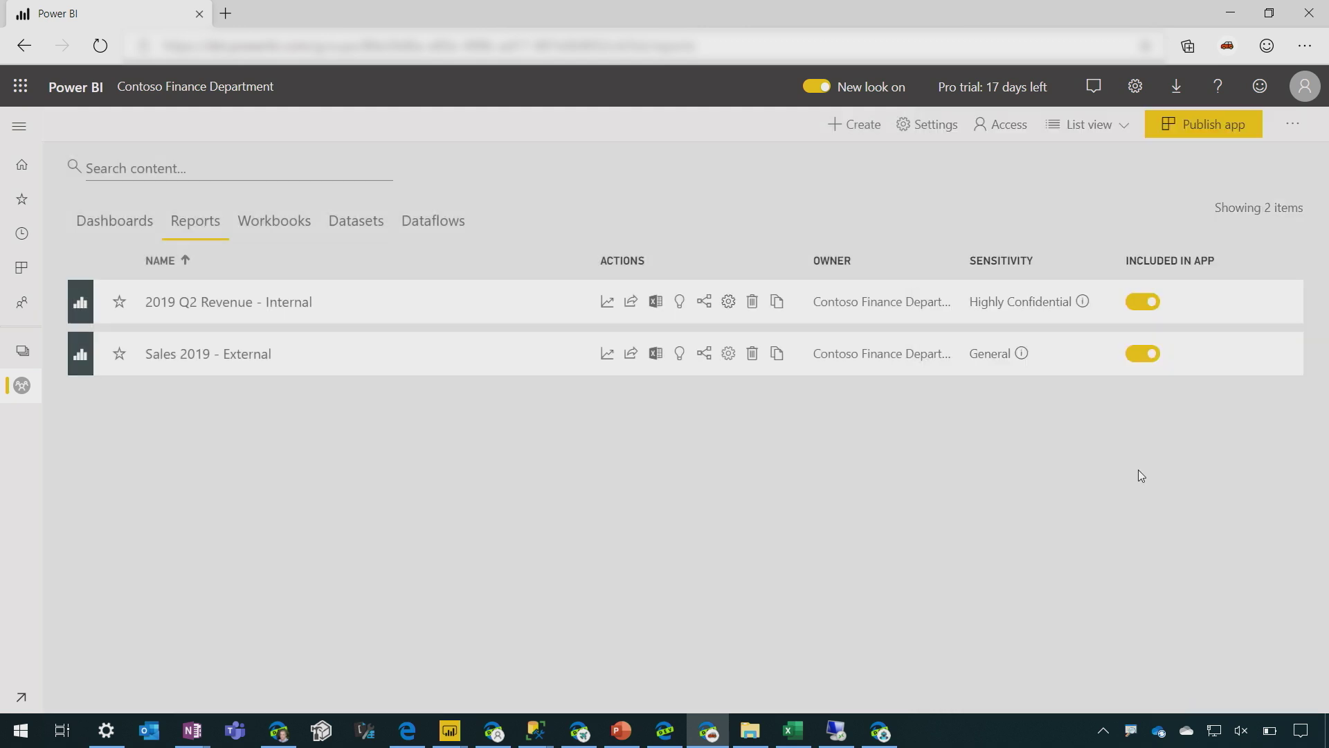
Export the revenue variance by month and executive chart's summarized data as an Excel file to Downloads
{"action": "left_click", "coordinate": [238, 311]}
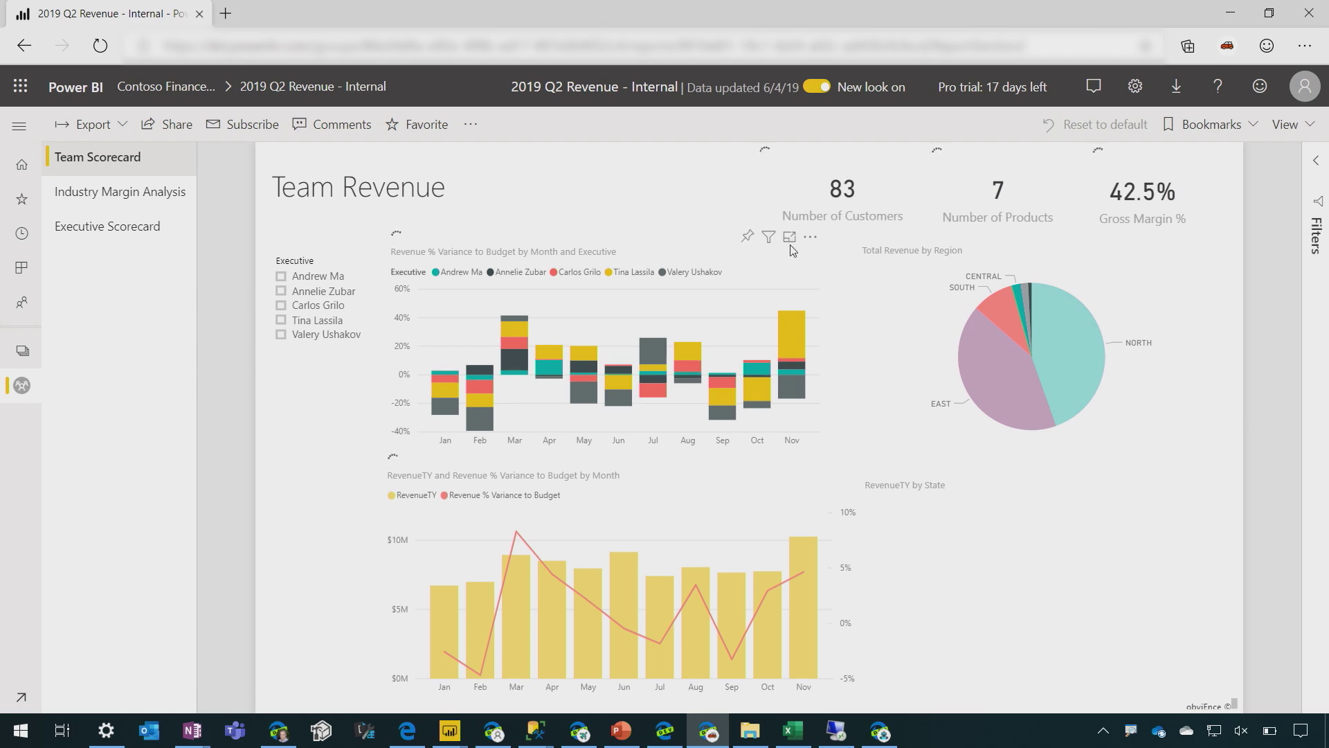
{"action": "left_click", "coordinate": [793, 236]}
{"action": "left_click", "coordinate": [832, 281]}
{"action": "left_click", "coordinate": [715, 565]}
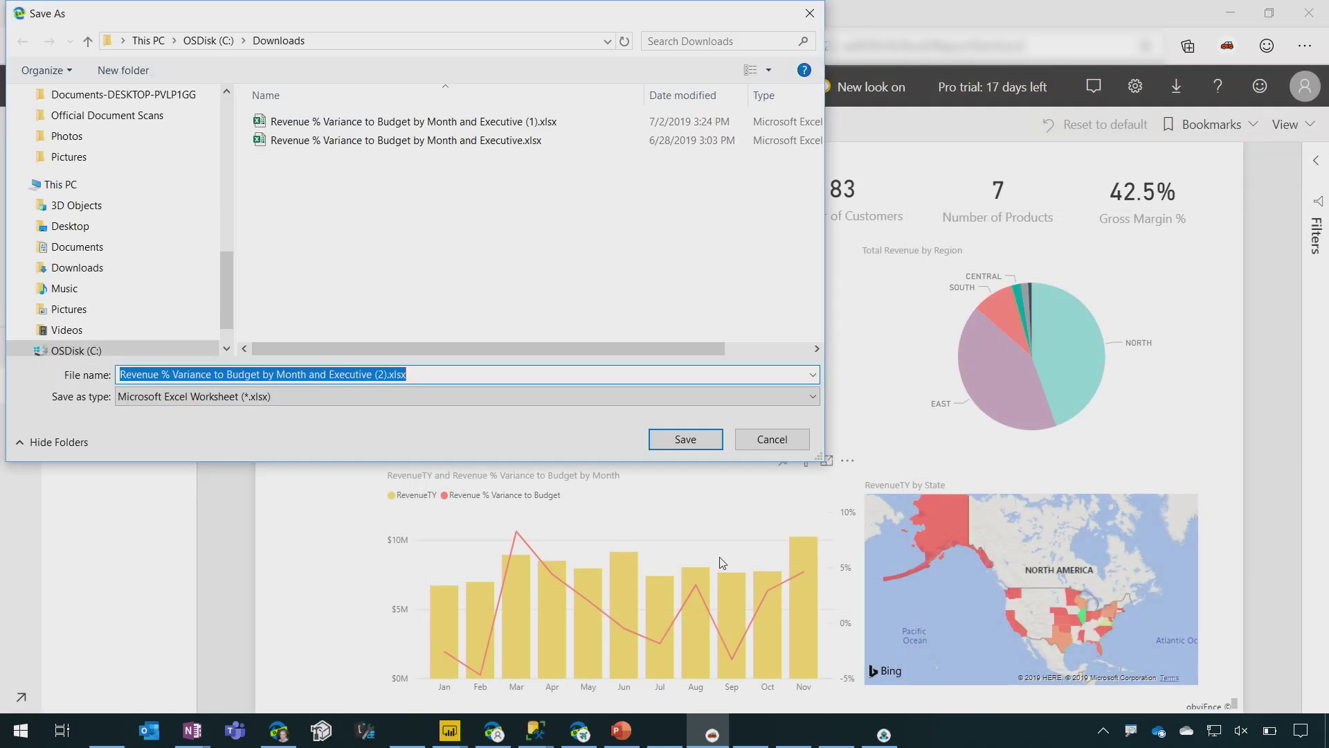
{"action": "left_click", "coordinate": [685, 439]}
Open Revenue % Variance to Budget by Month and Executive.xlsx from Downloads in Excel, showing its Highly Confidential label
{"action": "left_click", "coordinate": [751, 730]}
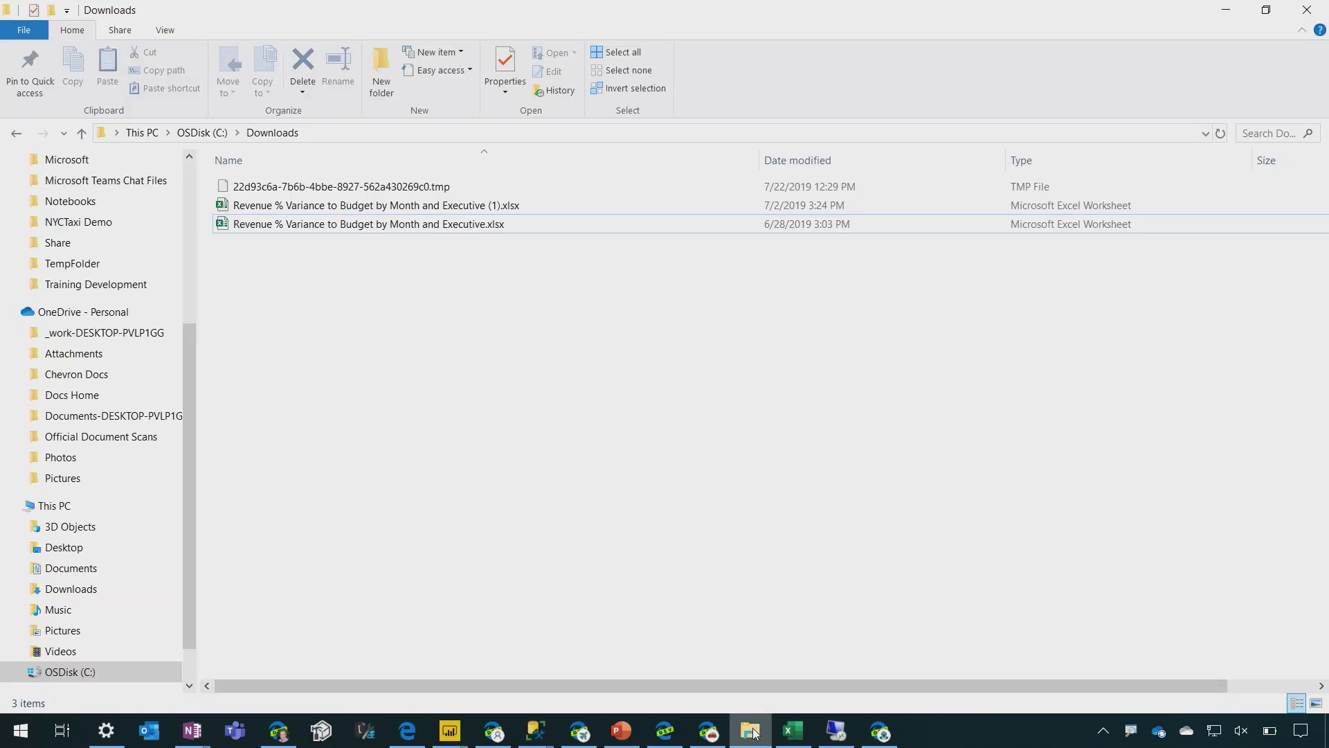
{"action": "double_click", "coordinate": [519, 206]}
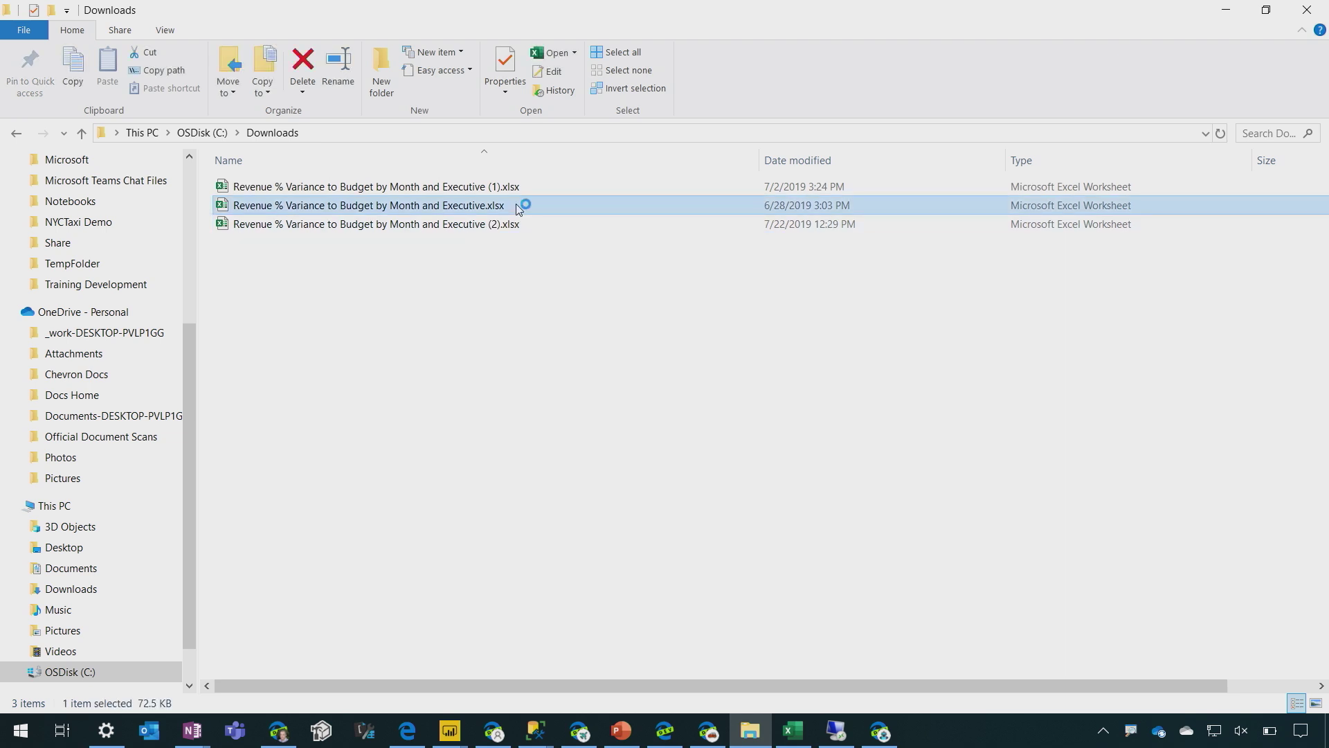
{"action": "mouse_move", "coordinate": [787, 723]}
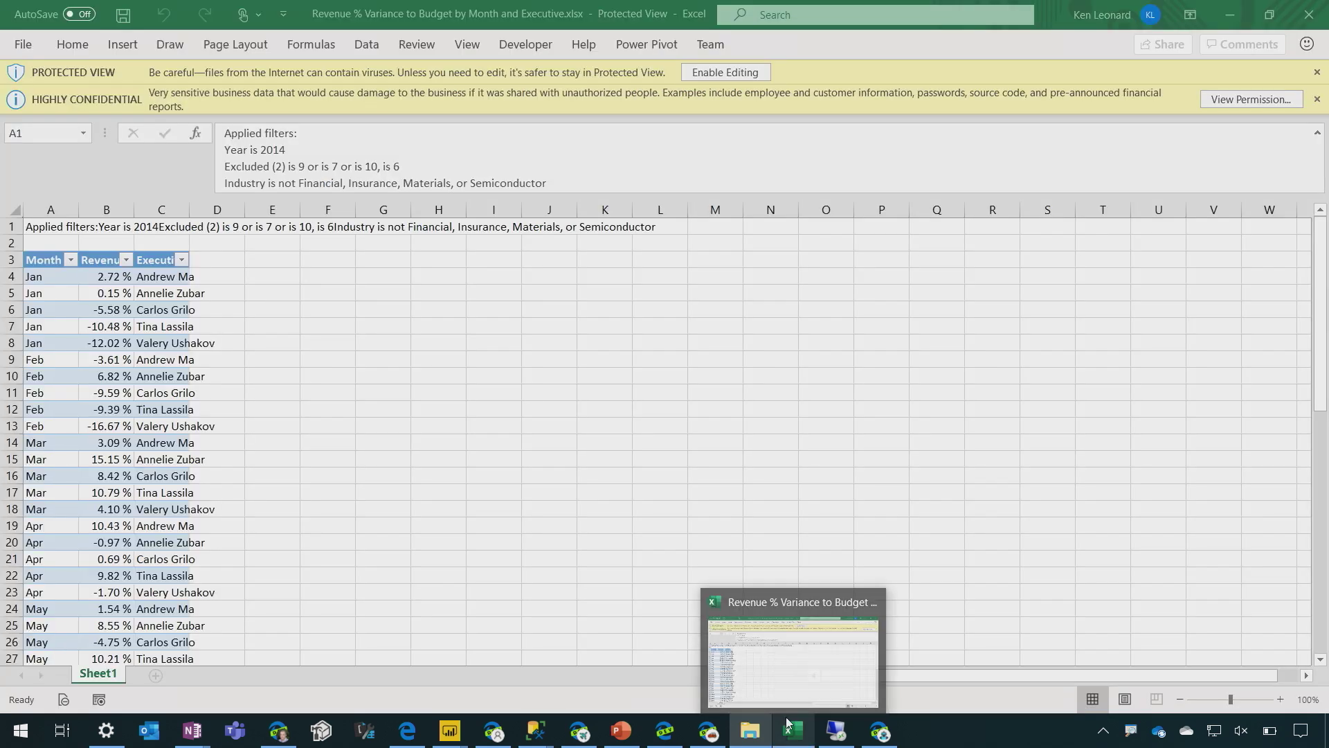
{"action": "left_click", "coordinate": [788, 724]}
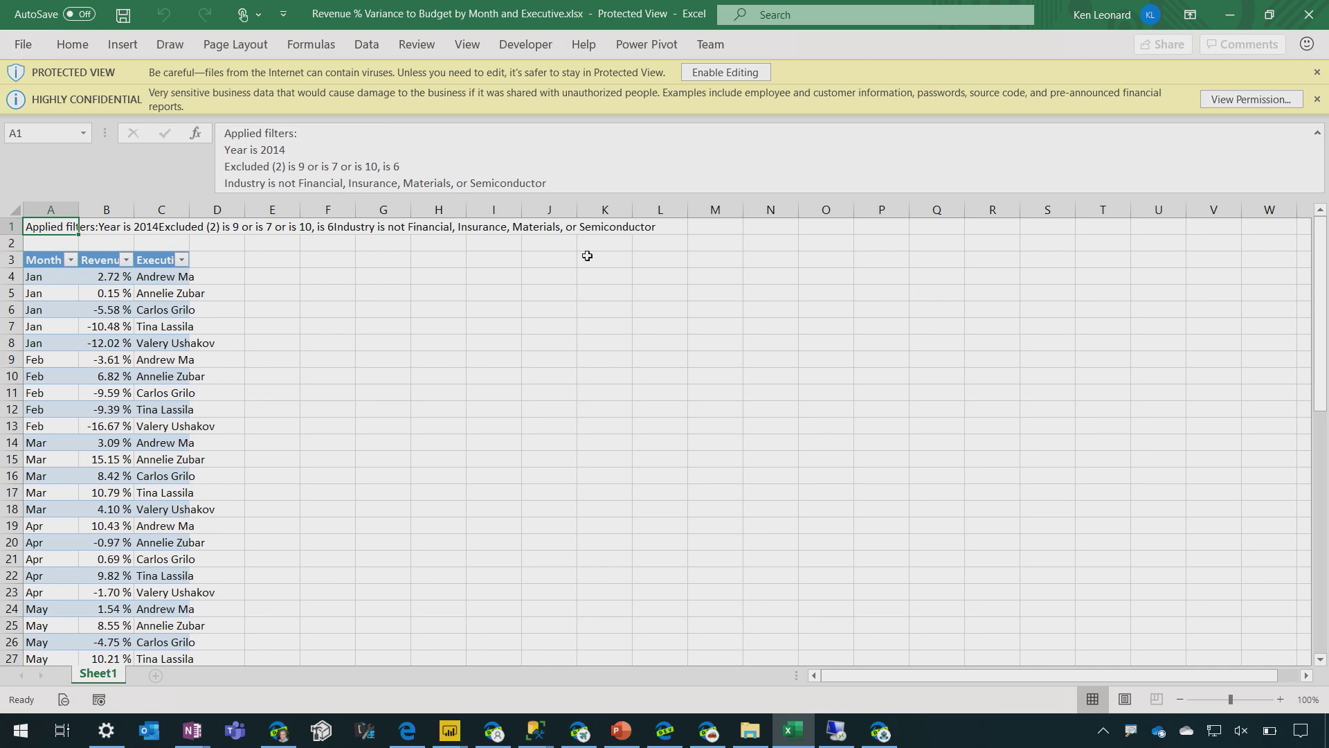
{"action": "left_click", "coordinate": [838, 732]}
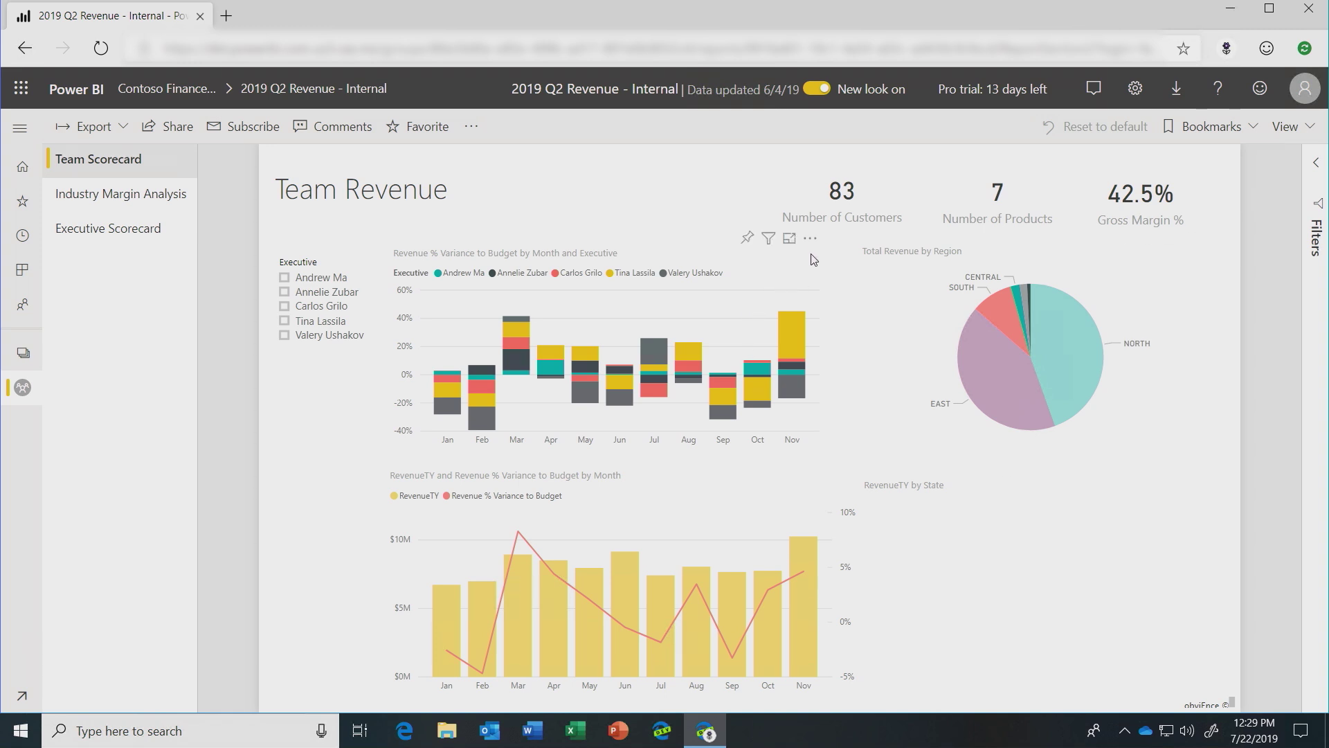
Attempt the chart's Excel data export from the unmanaged remote session and get it blocked as Highly Confidential
{"action": "left_click", "coordinate": [813, 242]}
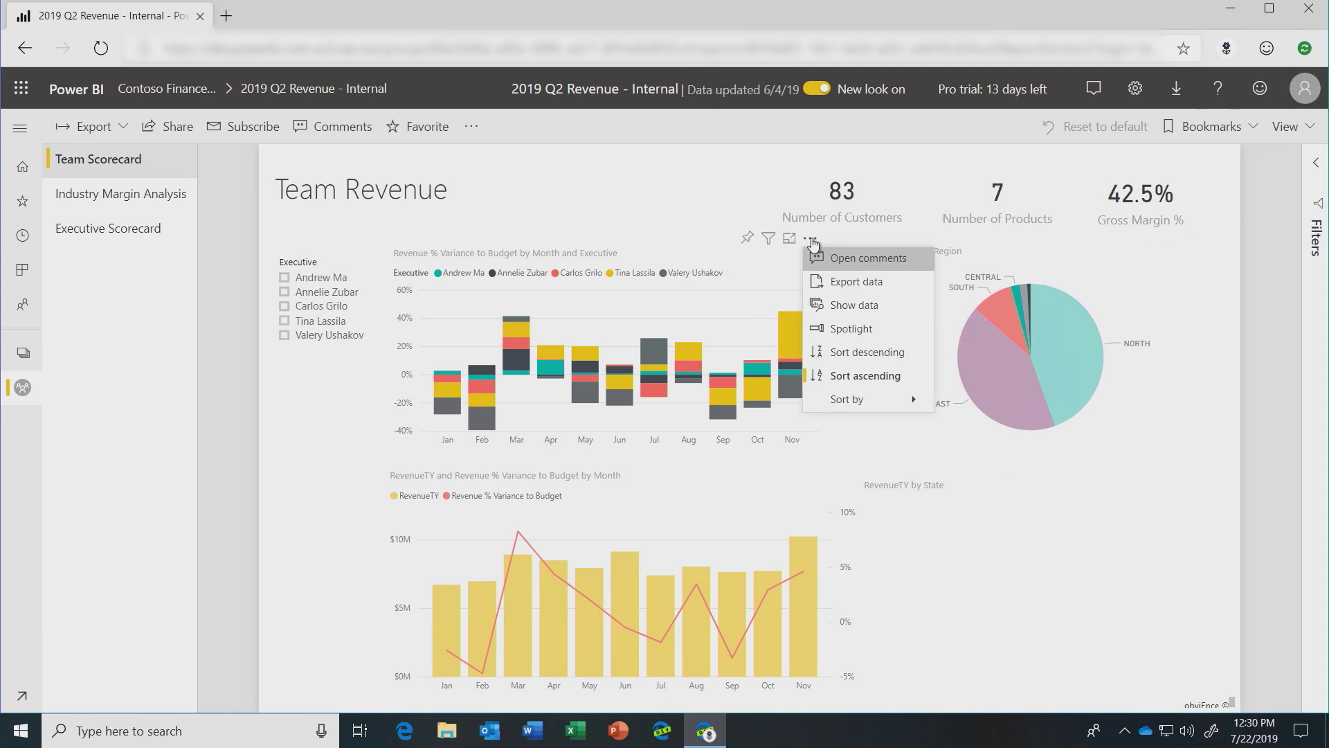
{"action": "left_click", "coordinate": [825, 281]}
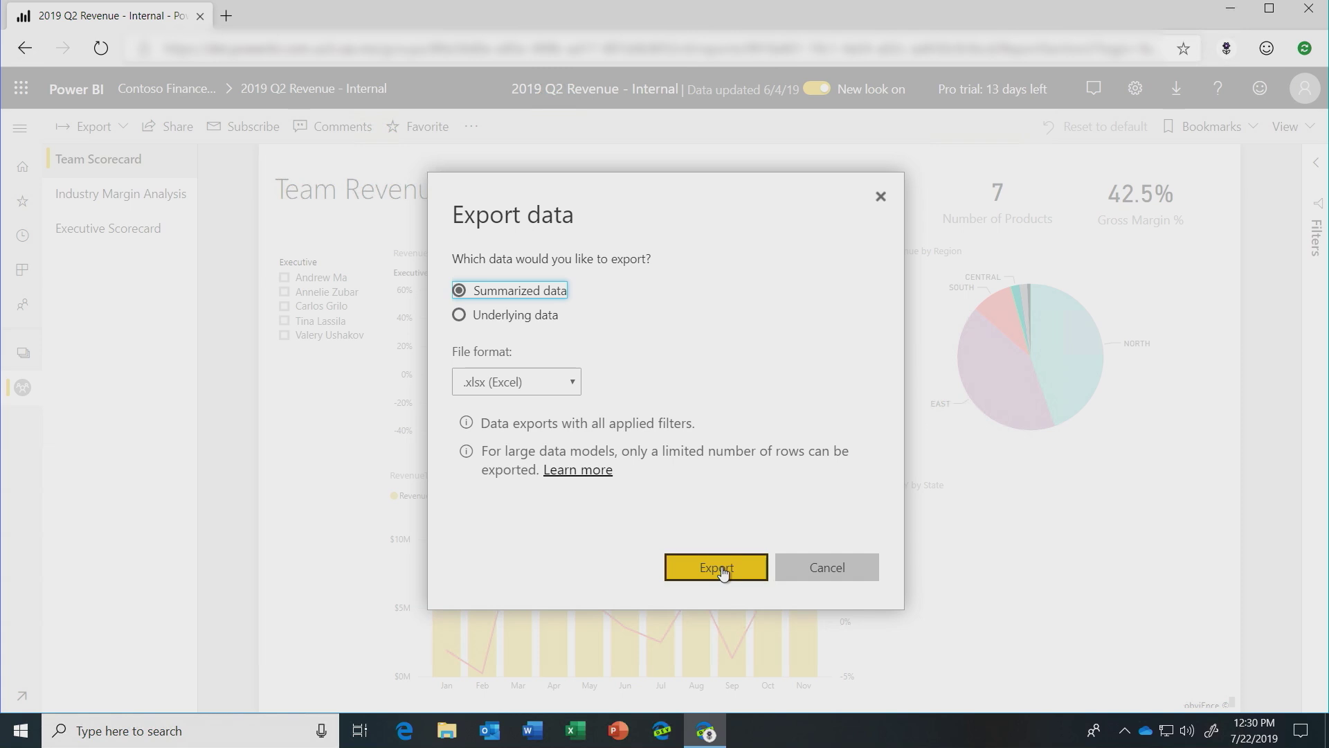
{"action": "left_click", "coordinate": [722, 572]}
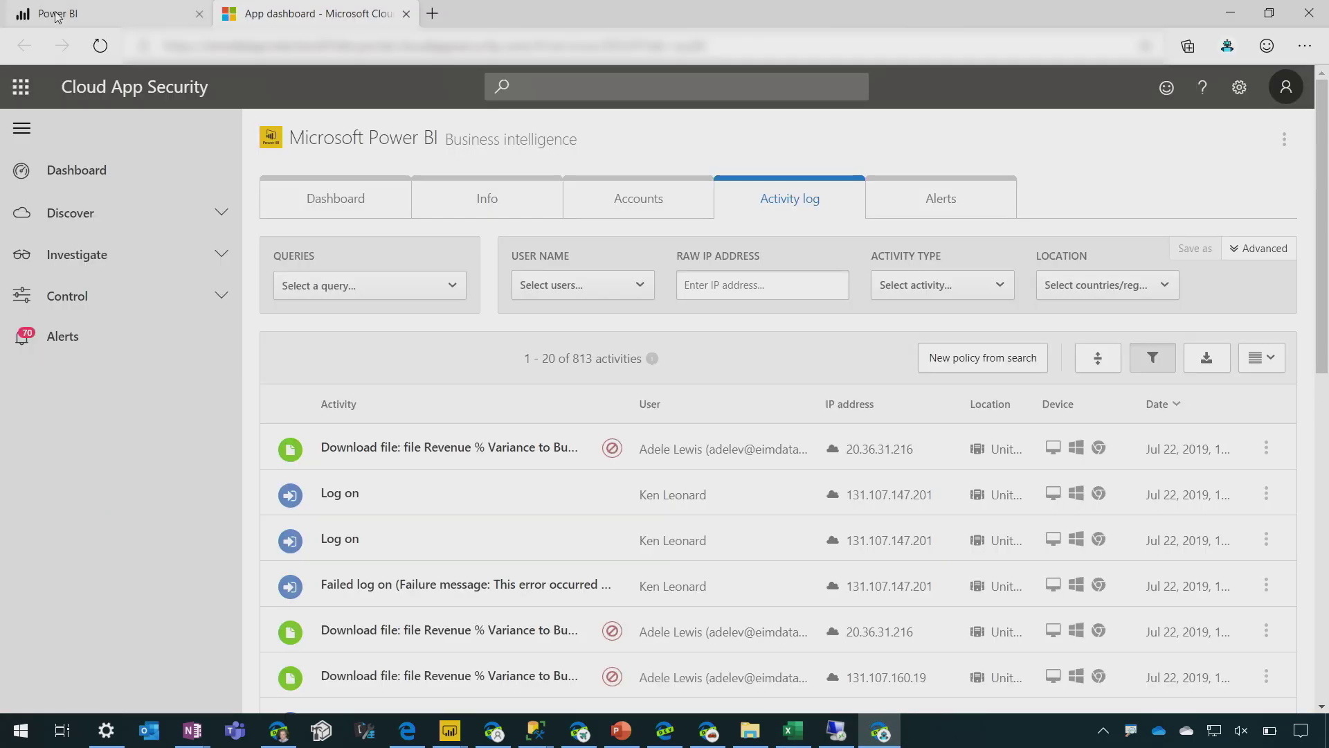
{"action": "left_click", "coordinate": [57, 16]}
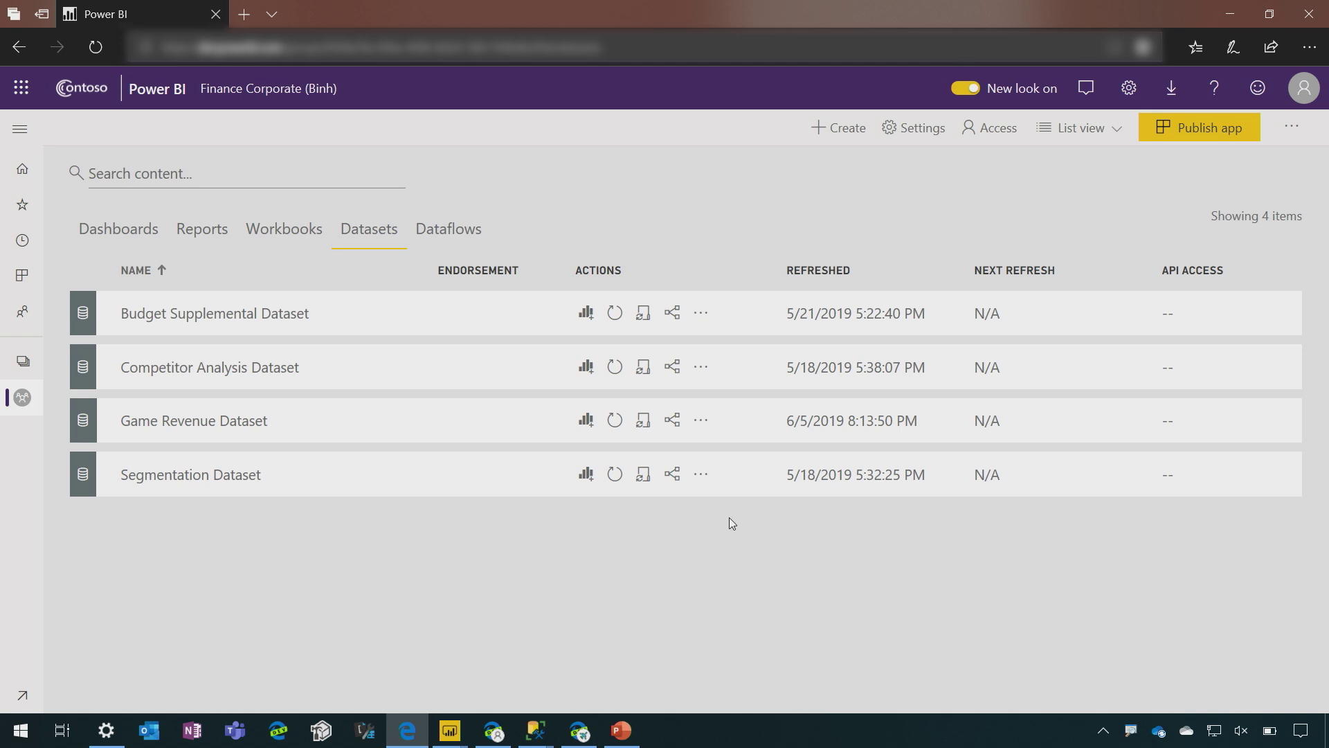
Endorse Game Revenue Dataset as Promoted in its settings
{"action": "left_click", "coordinate": [701, 422]}
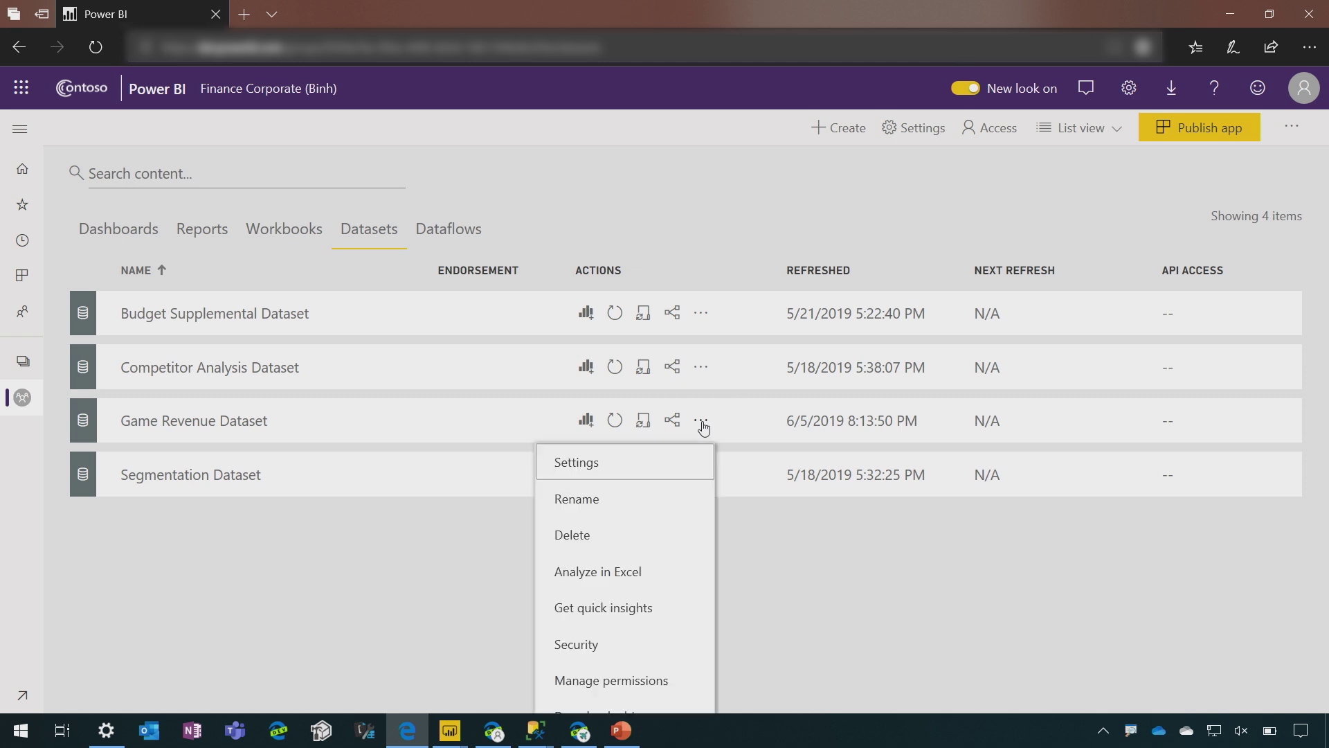
{"action": "left_click", "coordinate": [667, 471]}
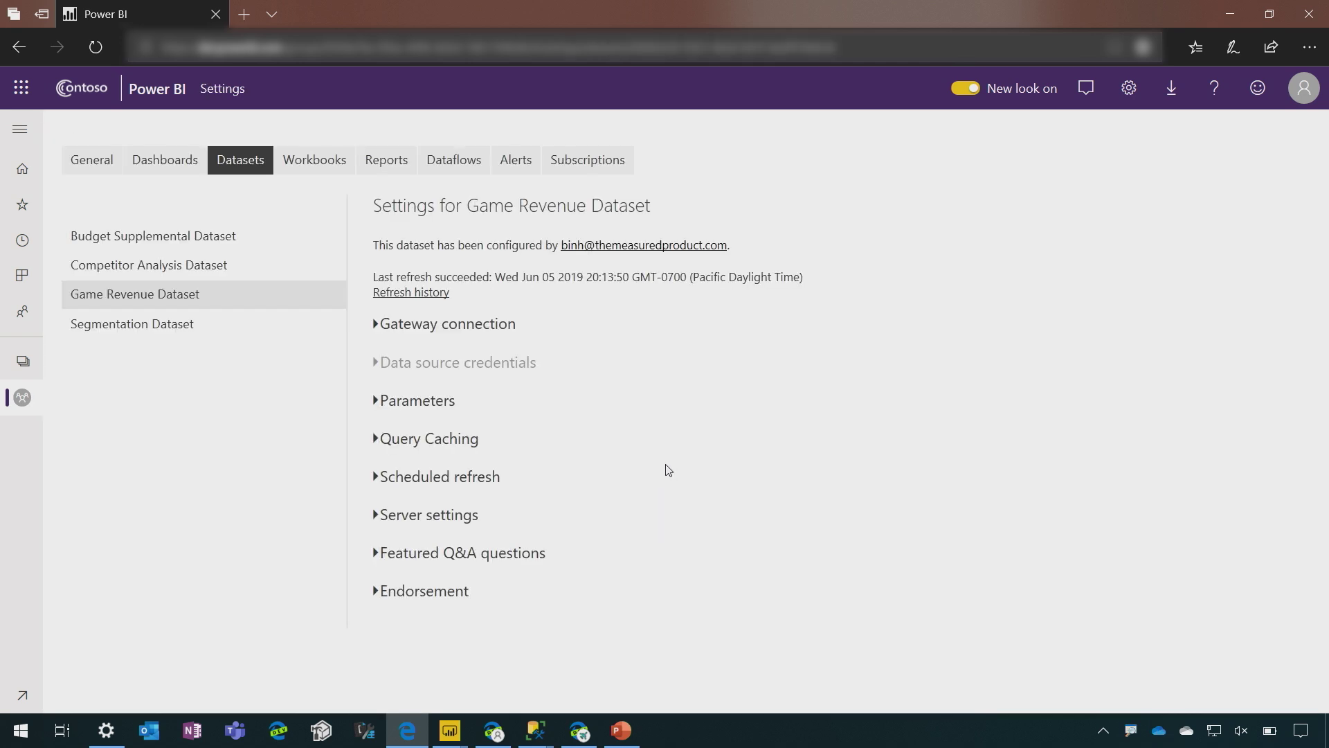
{"action": "left_click", "coordinate": [449, 596]}
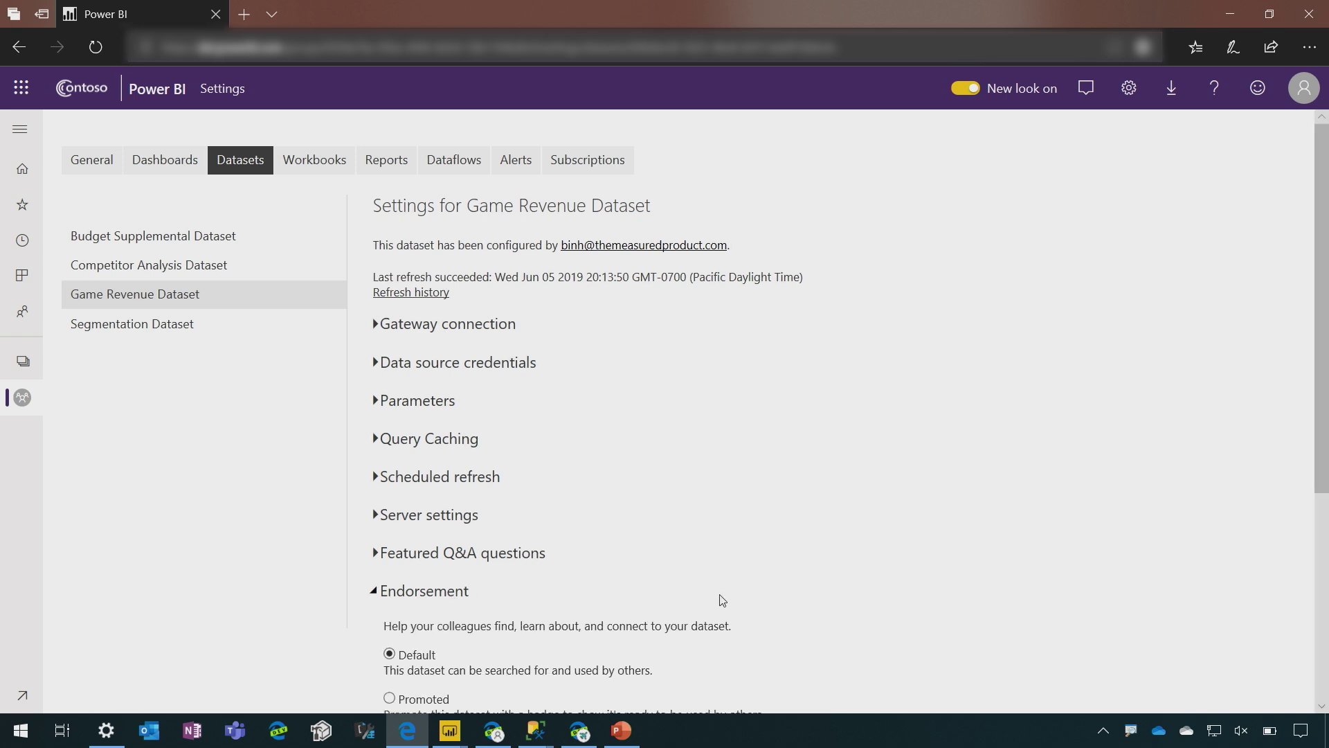
{"action": "scroll", "coordinate": [723, 600], "scroll_direction": "down", "scroll_amount": 5}
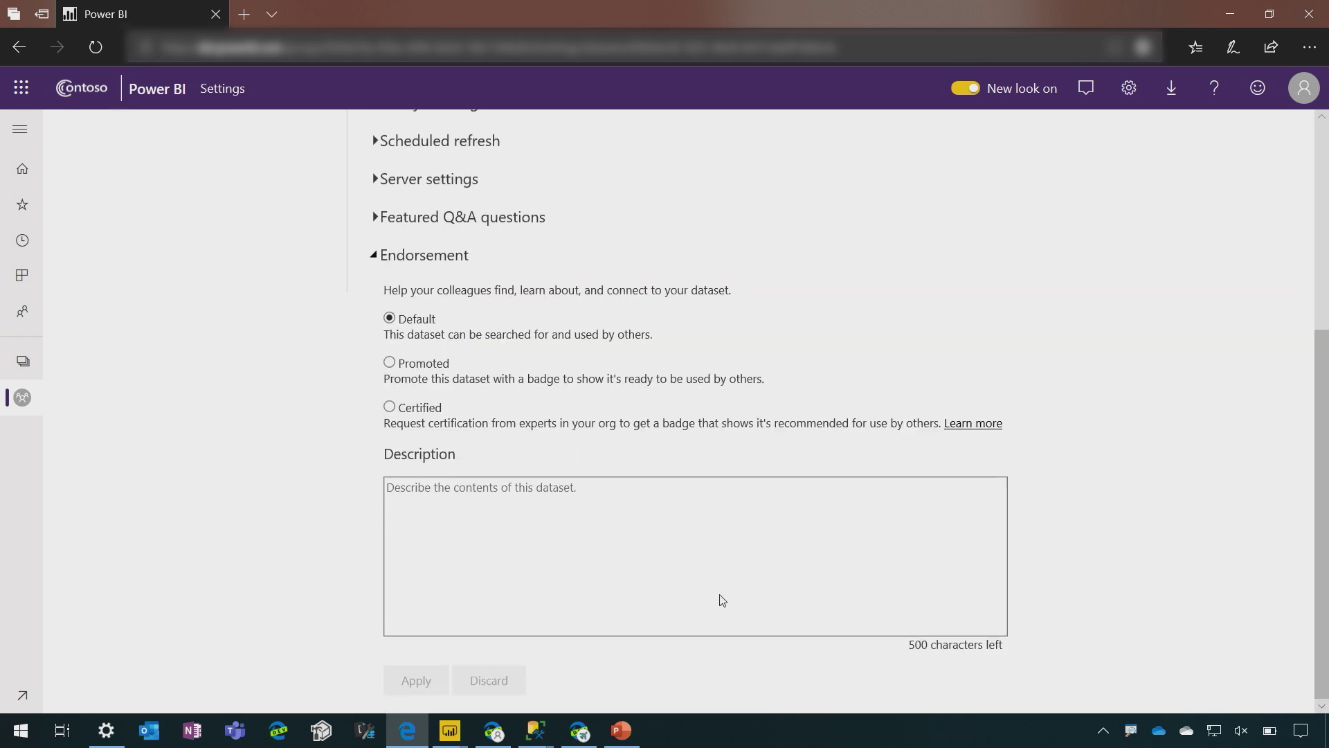
{"action": "left_click", "coordinate": [389, 364]}
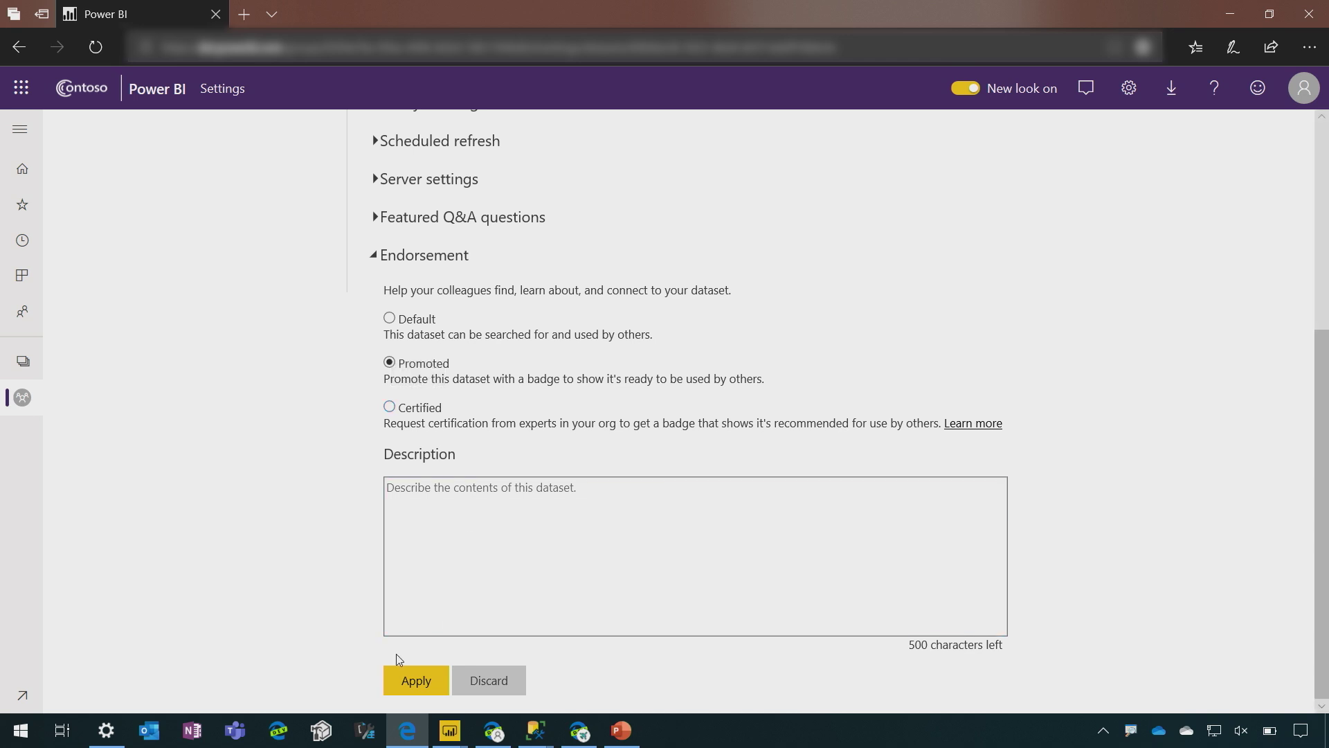
{"action": "left_click", "coordinate": [406, 686]}
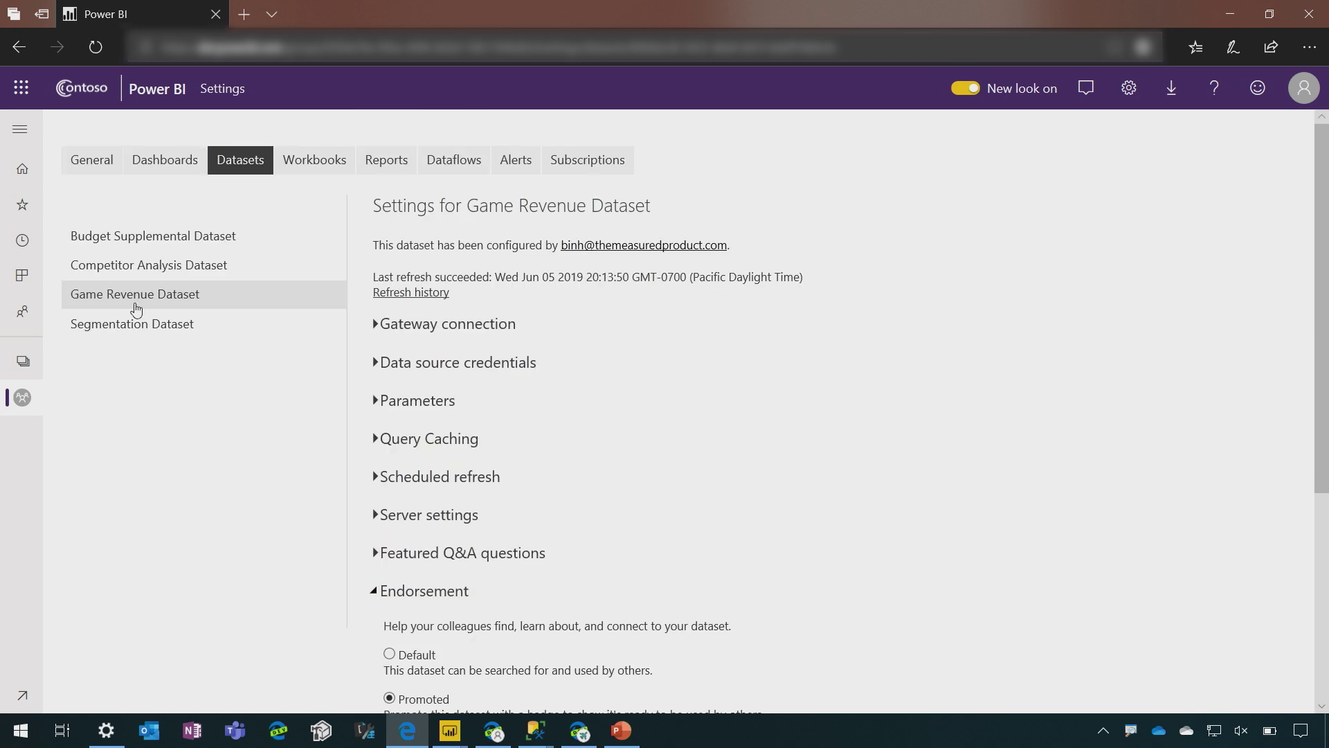
Return to the Finance Corporate workspace's datasets list to see the Promoted badge
{"action": "left_click", "coordinate": [23, 399]}
{"action": "left_click", "coordinate": [369, 228]}
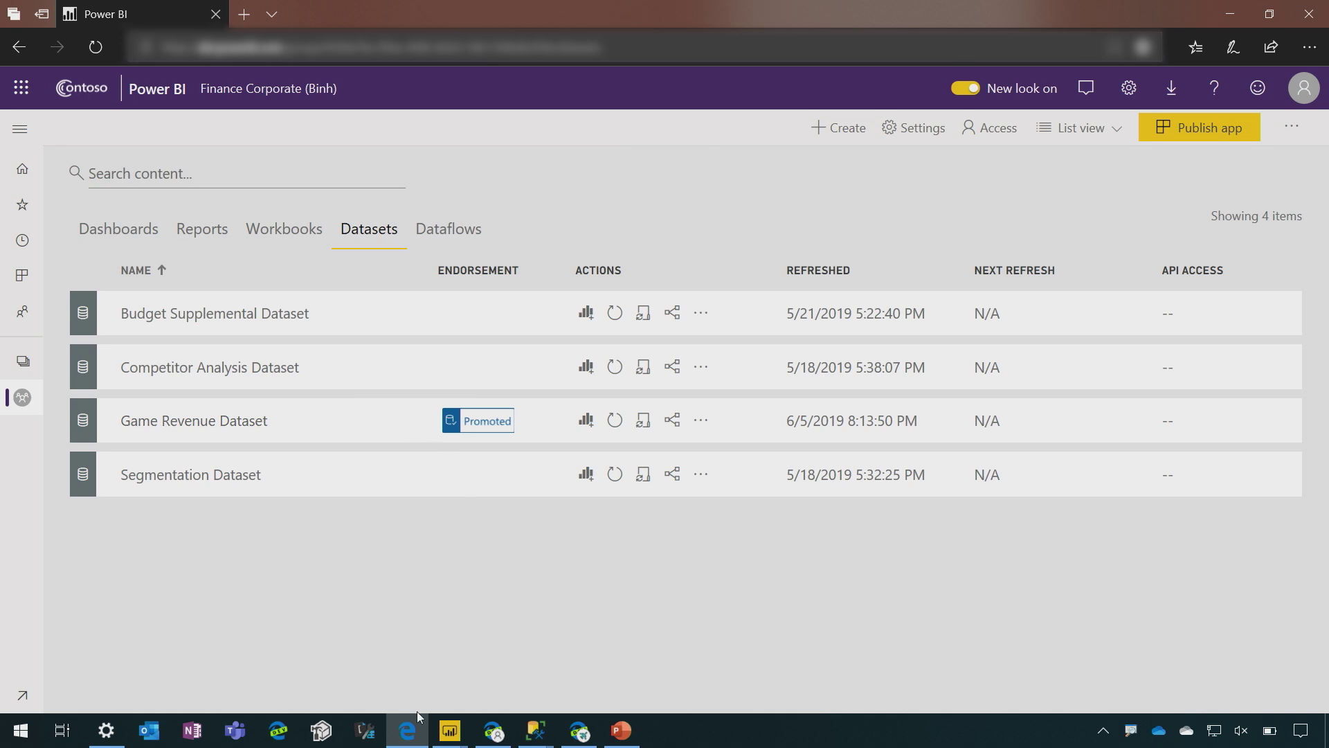
{"action": "left_click", "coordinate": [450, 735]}
Connect Game Revenue Report live to Game Revenue Dataset through the Power BI datasets source
{"action": "left_click", "coordinate": [385, 680]}
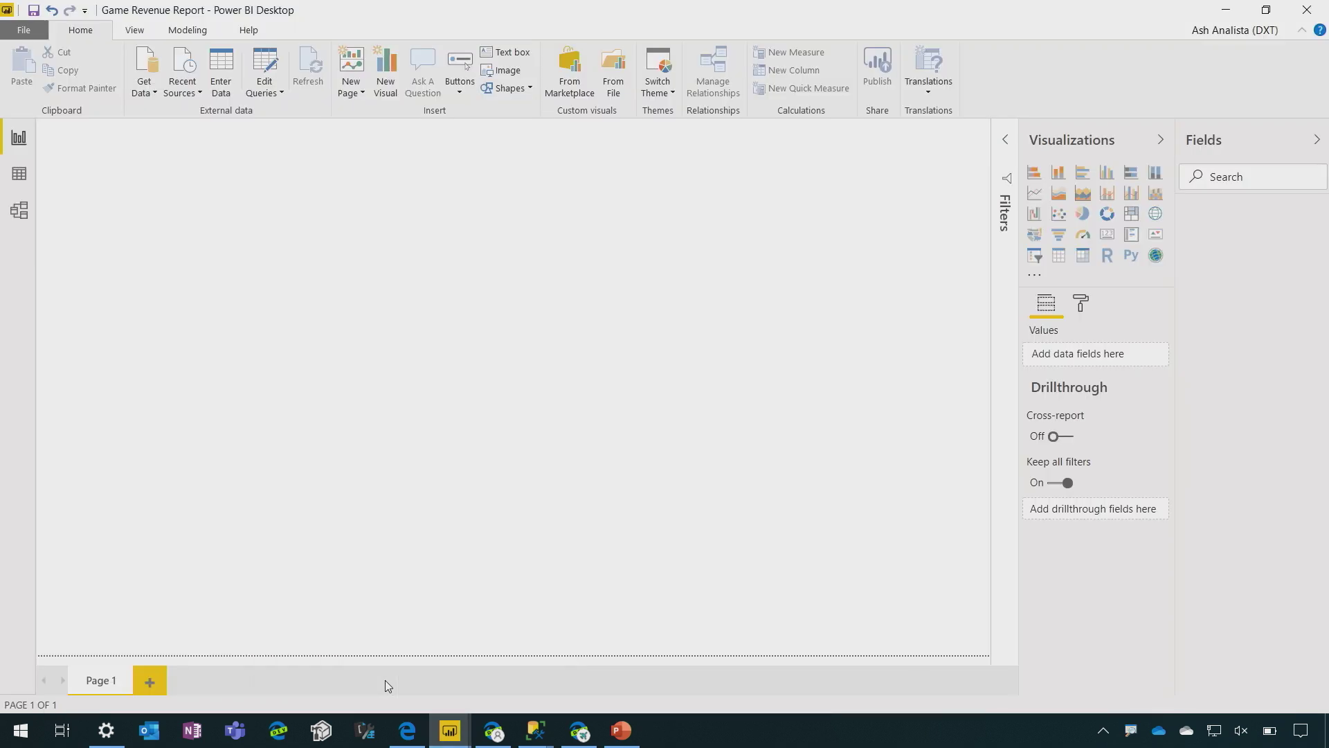
{"action": "left_click", "coordinate": [144, 83]}
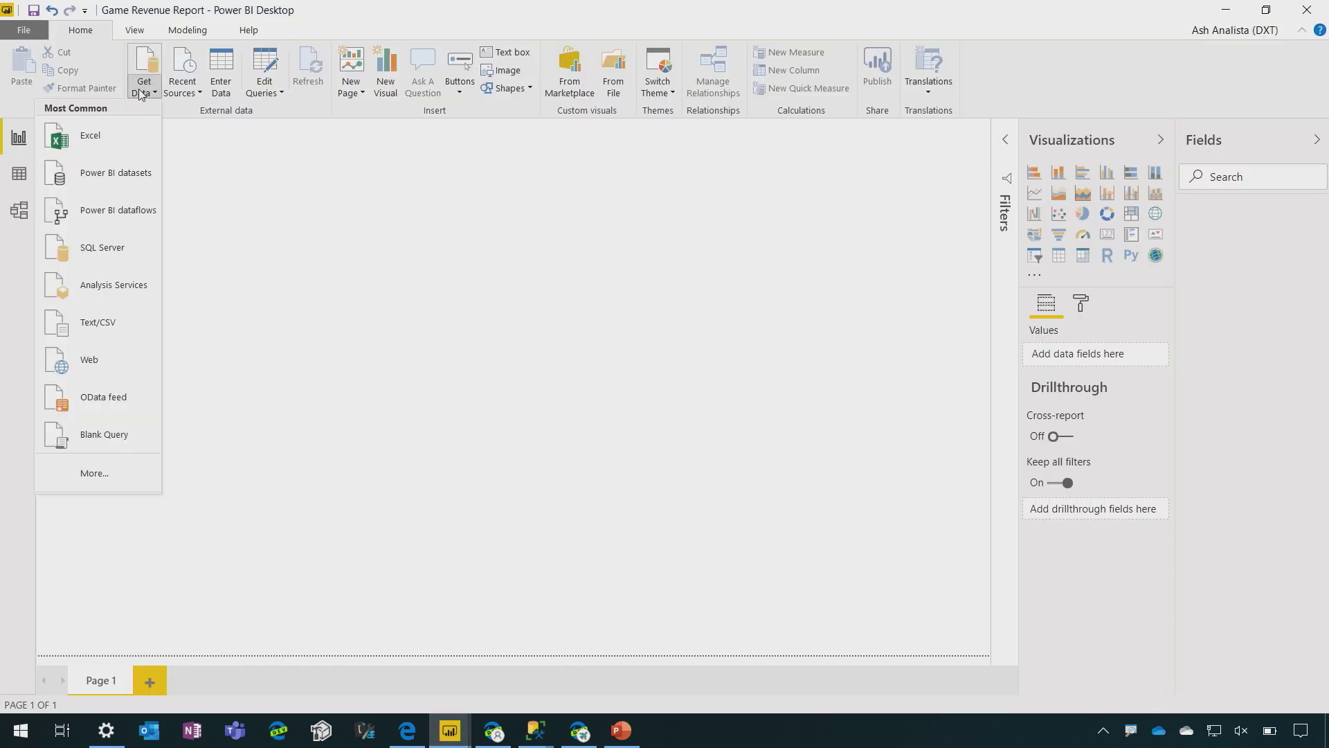
{"action": "left_click", "coordinate": [128, 173]}
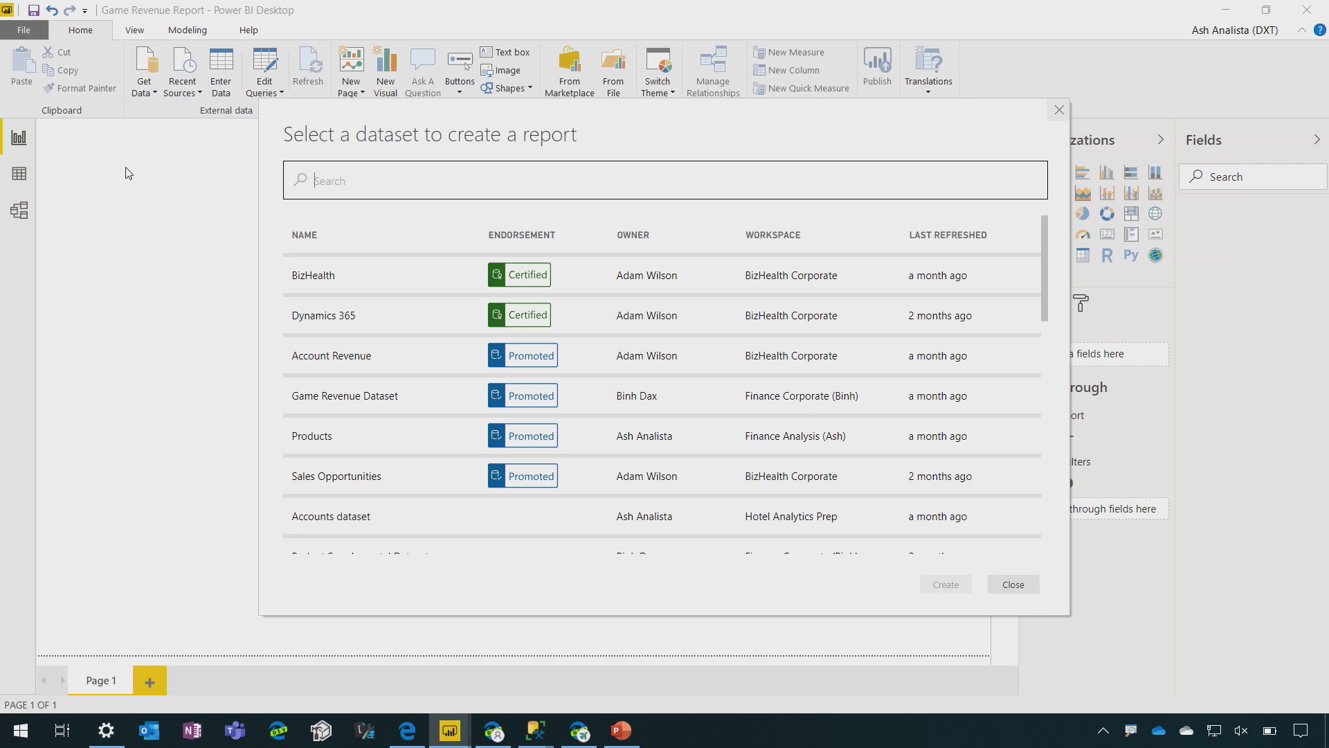
{"action": "left_click", "coordinate": [397, 408]}
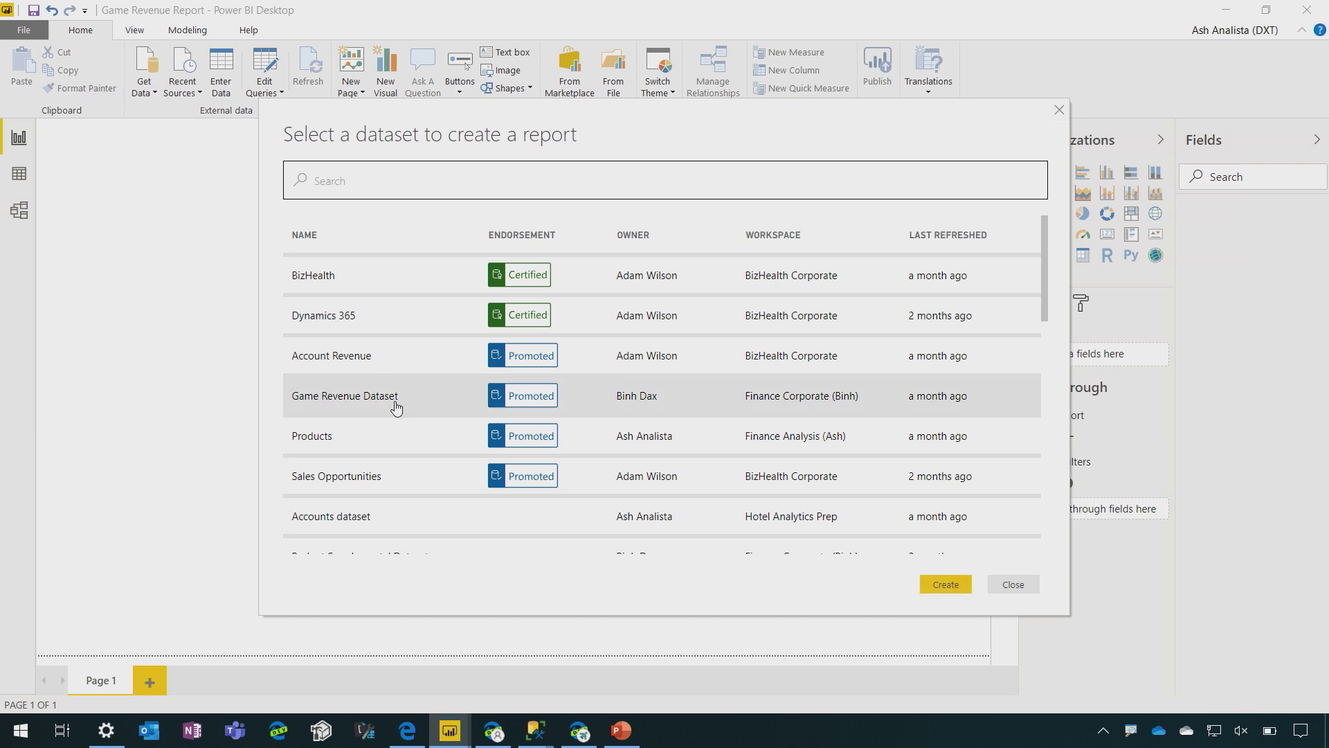
{"action": "left_click", "coordinate": [949, 585]}
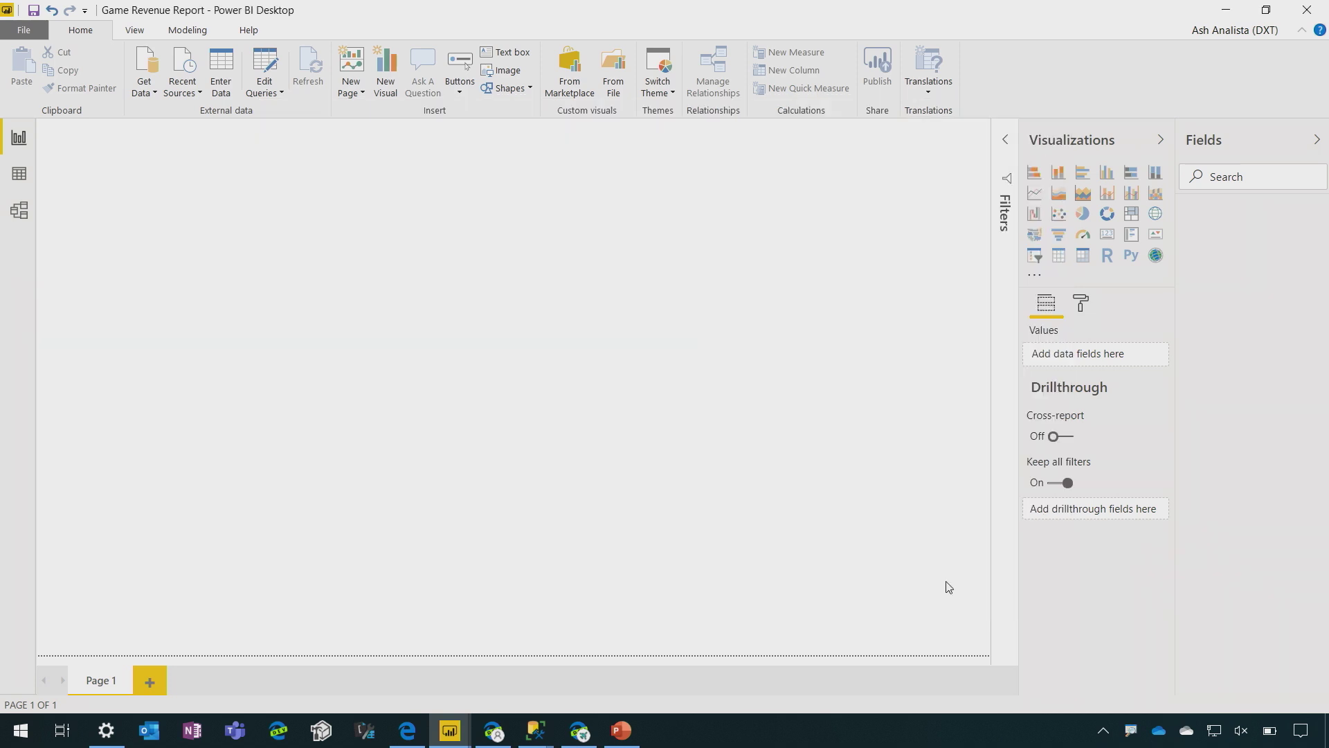
{"action": "left_click", "coordinate": [450, 732]}
Paste the Gaming Revenue visuals into the live-connected report, then save it for publishing
{"action": "left_click", "coordinate": [518, 663]}
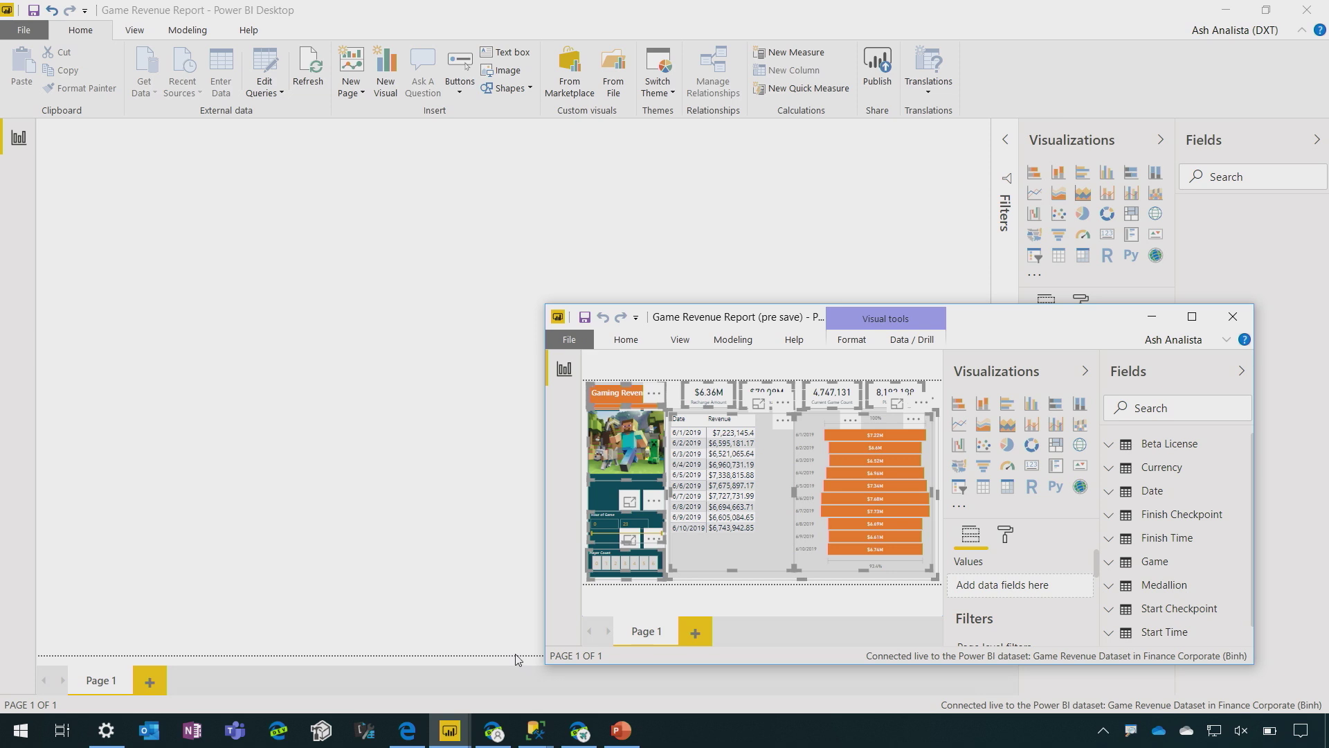
{"action": "left_click", "coordinate": [364, 500]}
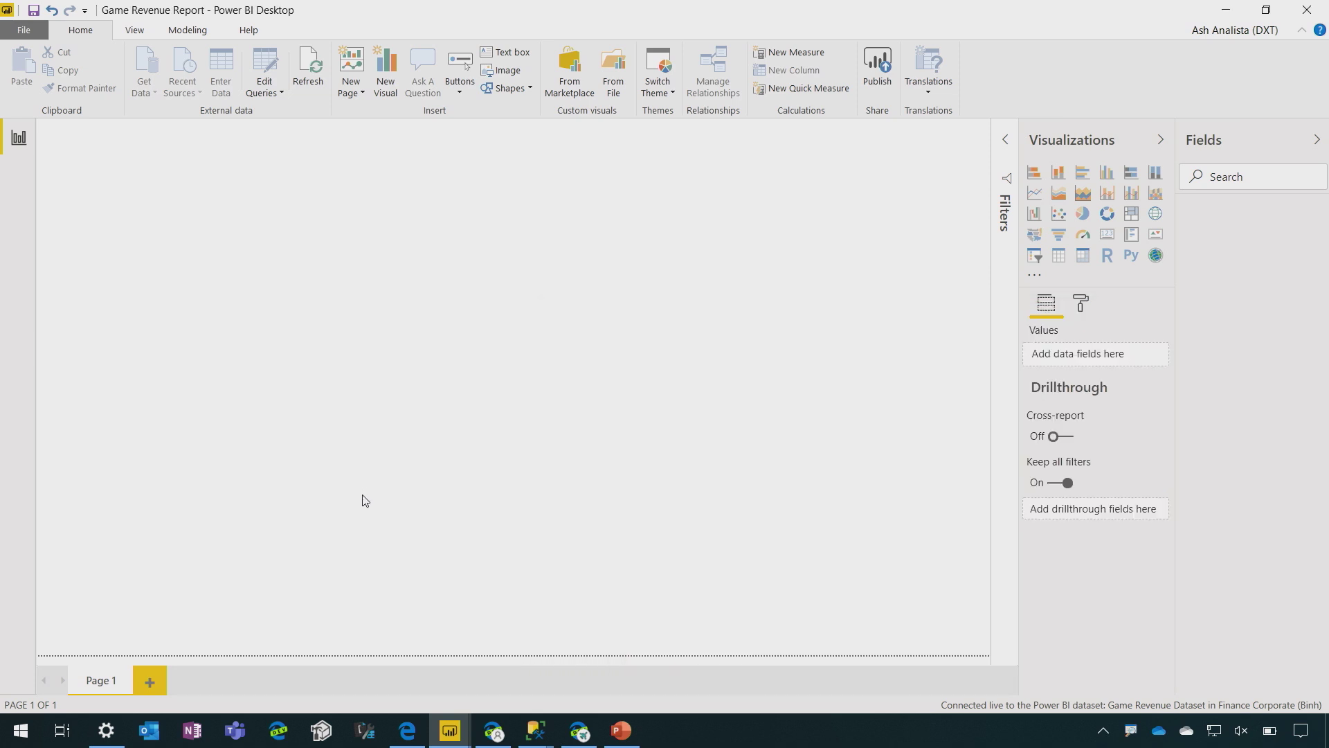
{"action": "key", "text": "ctrl+v"}
{"action": "left_click", "coordinate": [972, 150]}
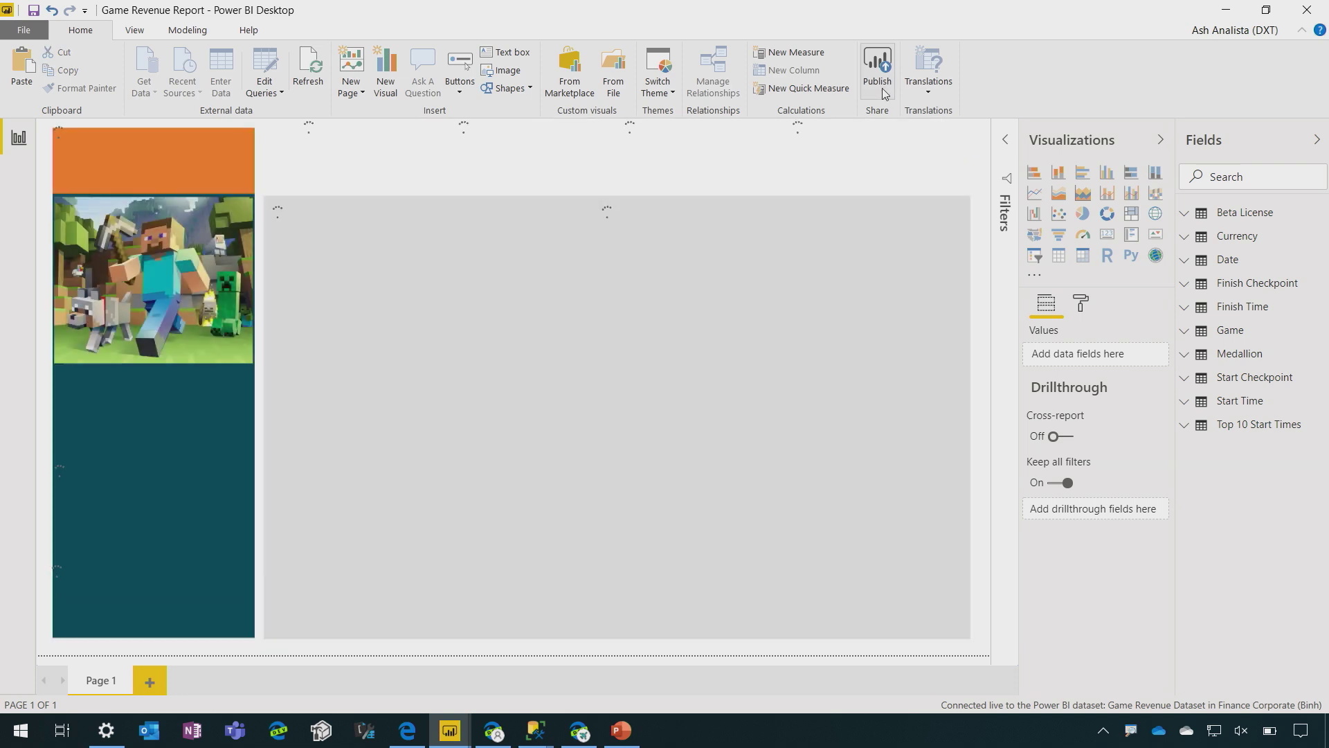
{"action": "left_click", "coordinate": [885, 94]}
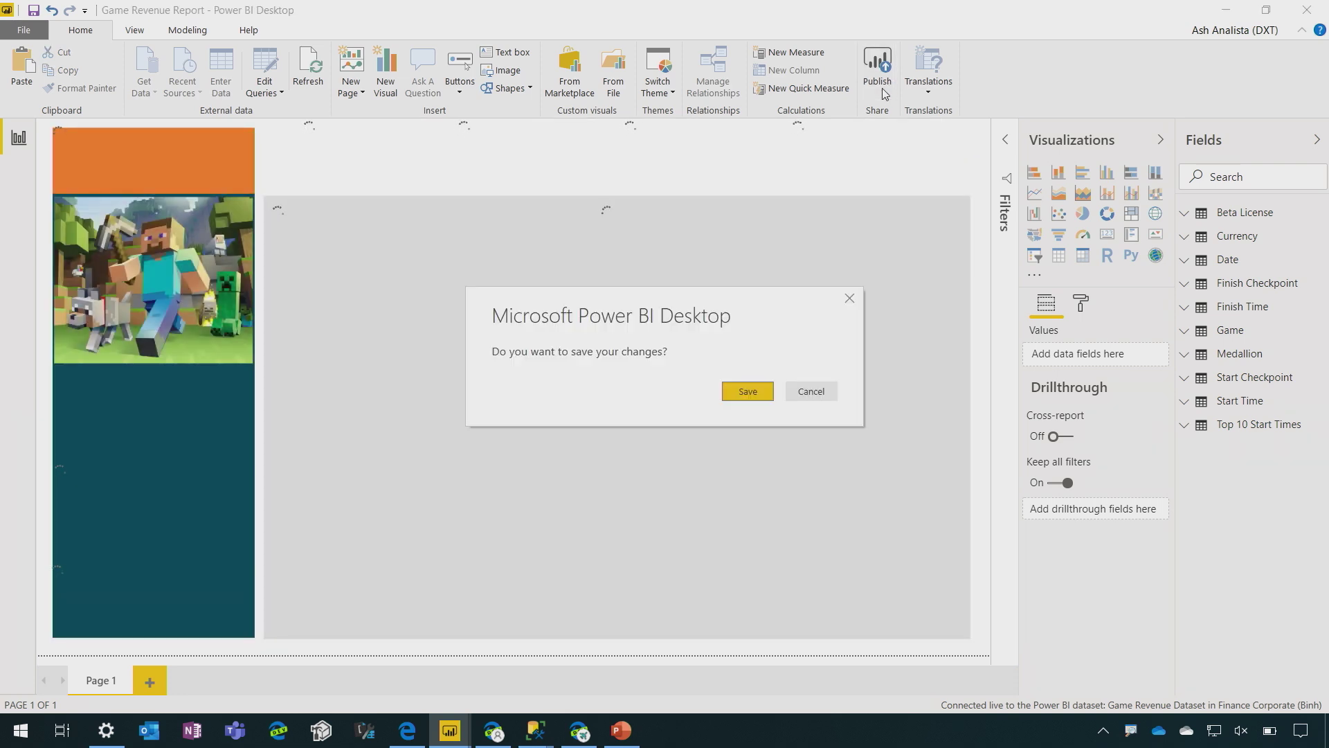
{"action": "left_click", "coordinate": [745, 393]}
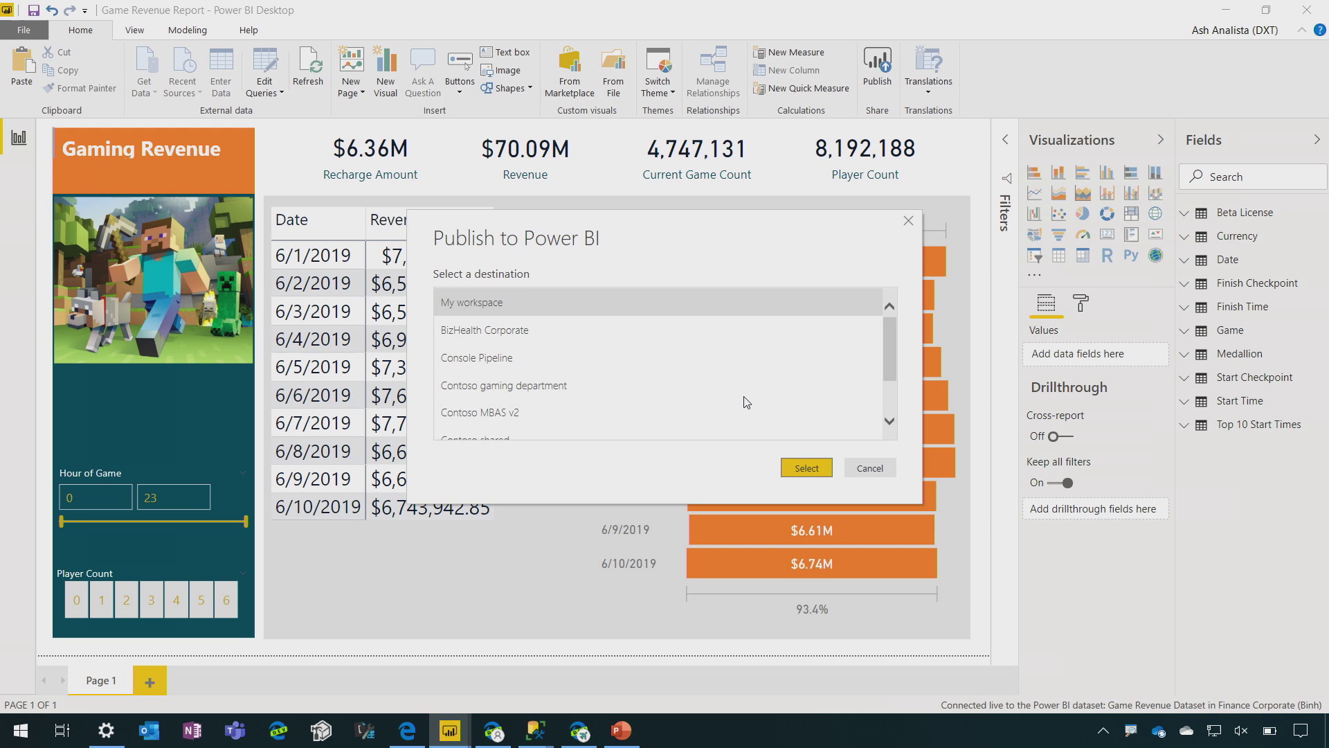
Publish the report to the Finance Analysis (Ash) workspace
{"action": "scroll", "coordinate": [746, 403], "scroll_direction": "down", "scroll_amount": 1}
{"action": "left_click", "coordinate": [733, 398]}
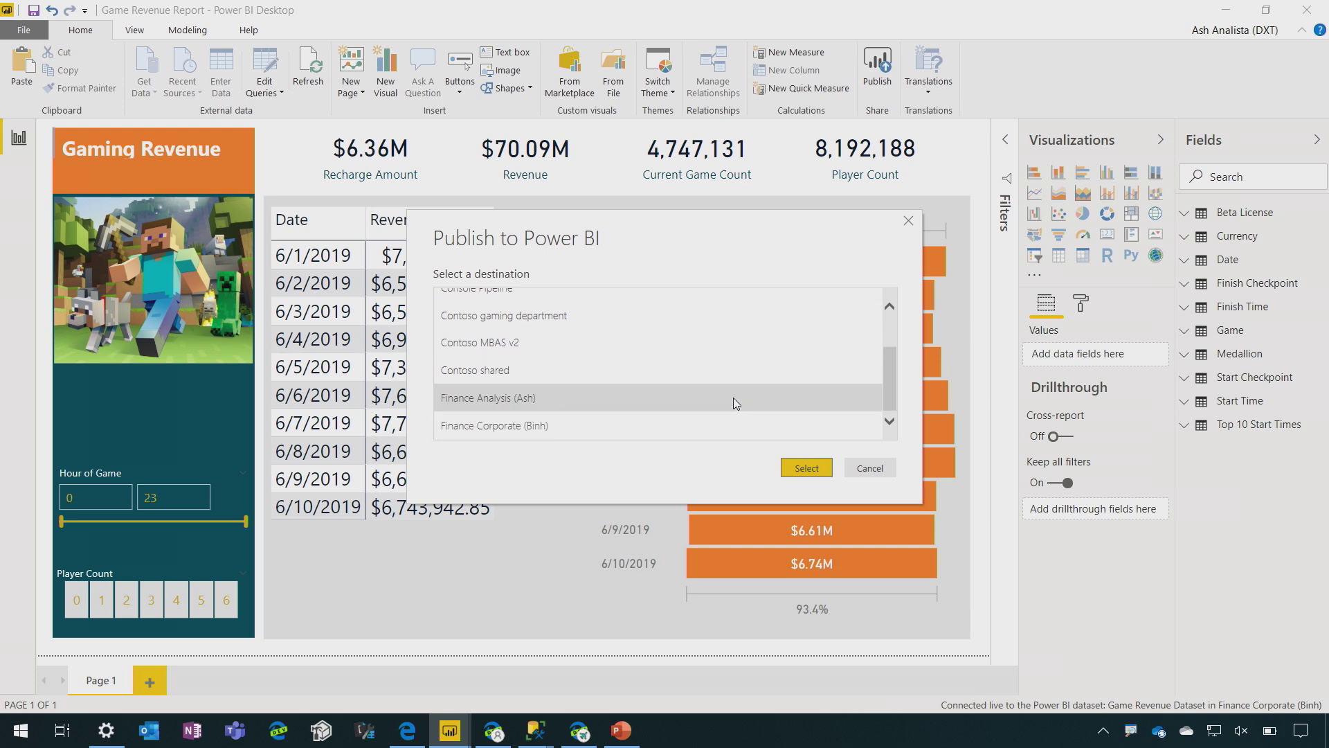
{"action": "left_click", "coordinate": [806, 468]}
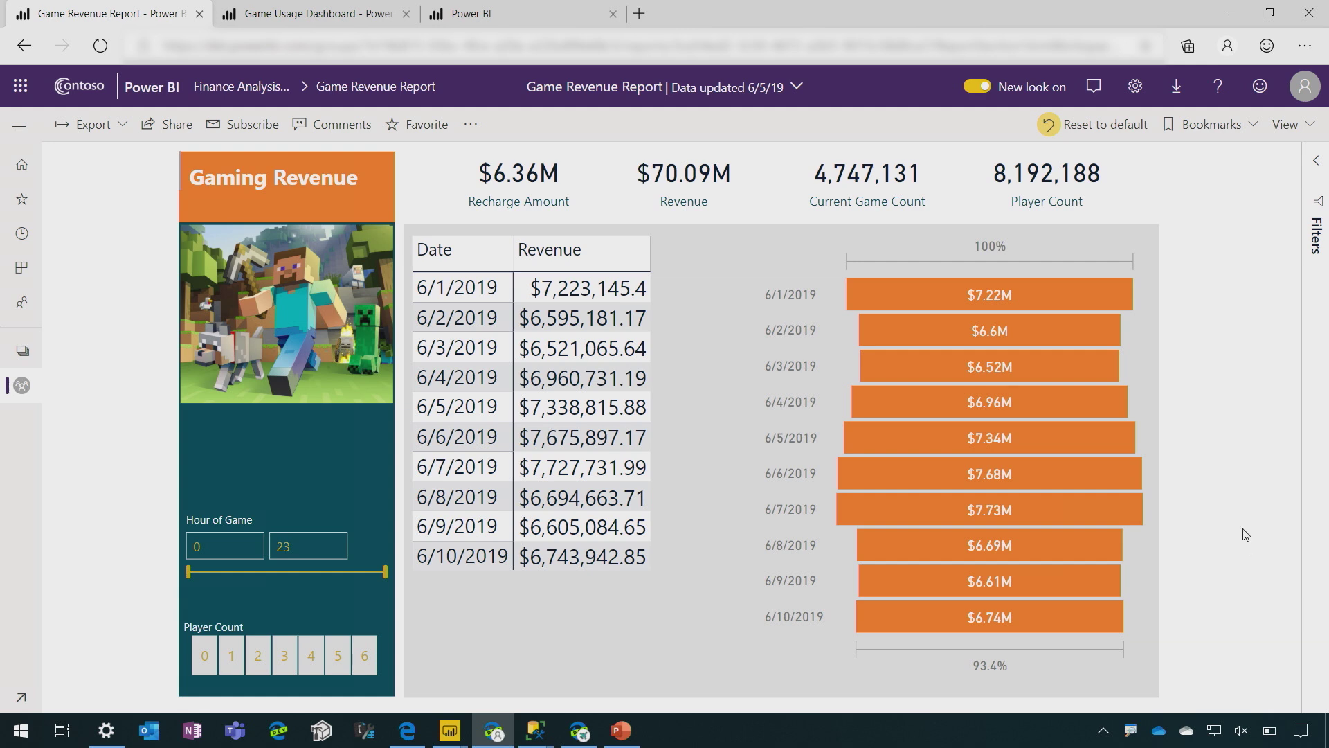
Go from the Game Usage Dashboard tab to the Finance Analysis (Ash) workspace
{"action": "left_click", "coordinate": [305, 21]}
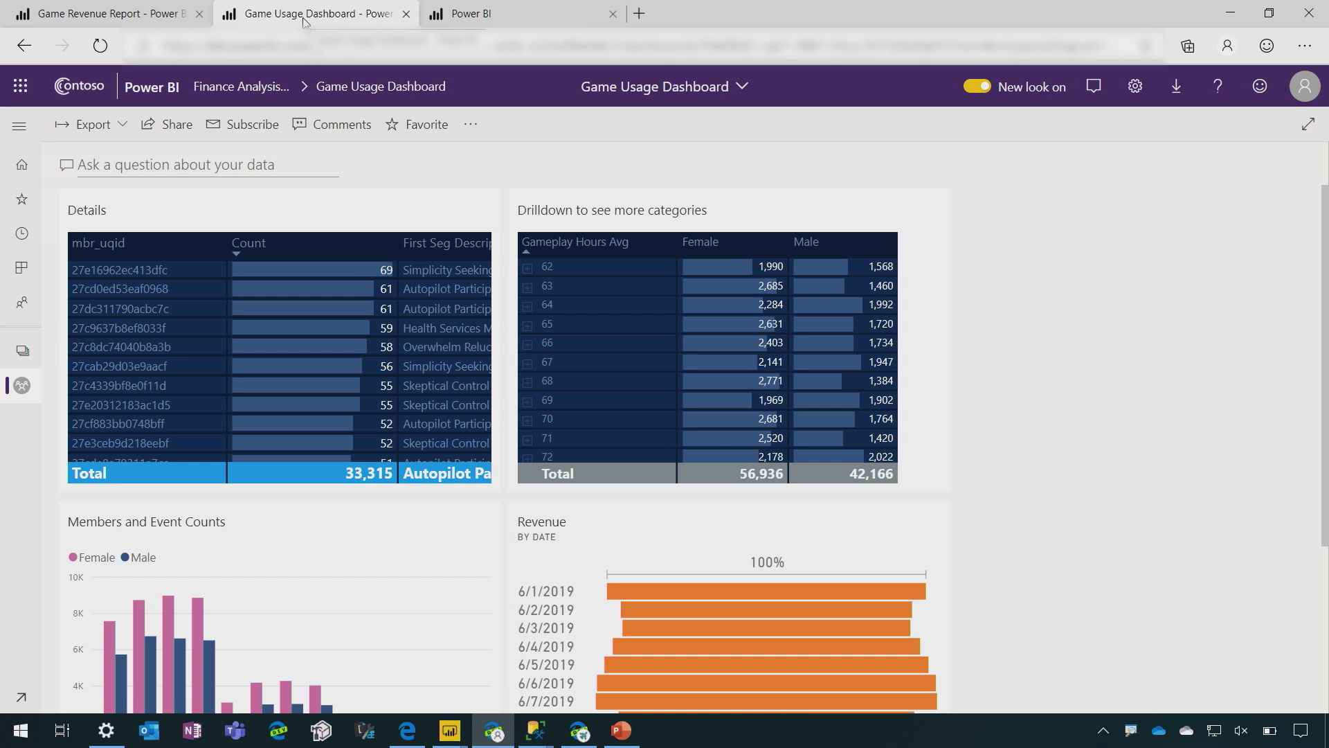
{"action": "left_click", "coordinate": [218, 93]}
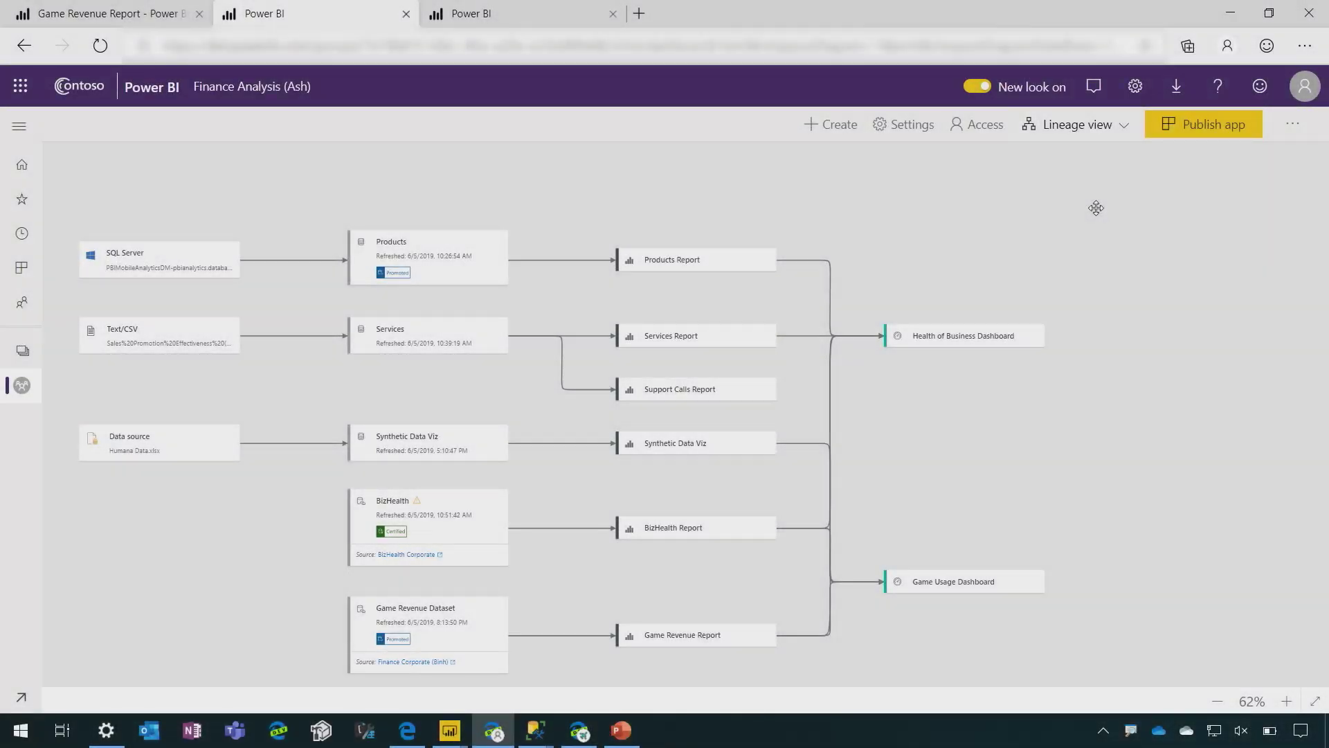
In Lineage view, highlight Game Usage Dashboard's upstream lineage and bring the Data source card into view
{"action": "left_click", "coordinate": [974, 584]}
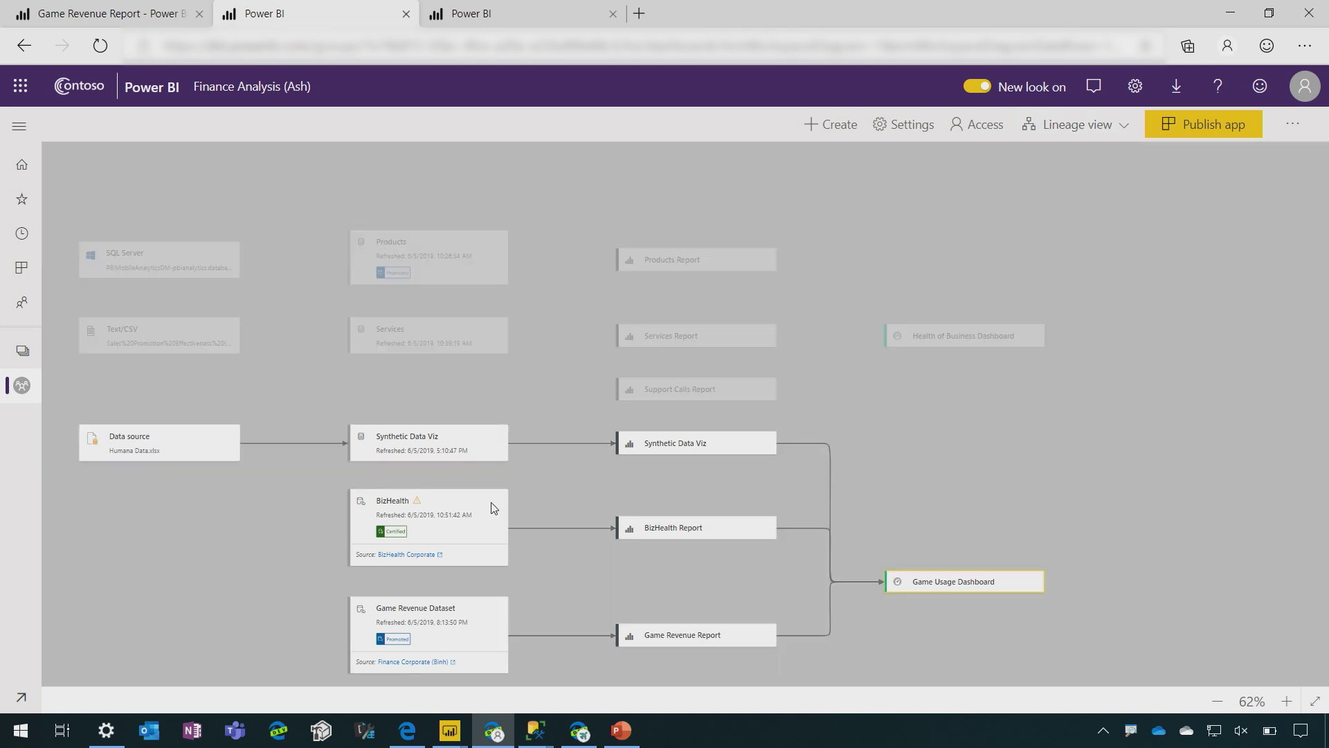
{"action": "scroll", "coordinate": [488, 525], "scroll_direction": "up", "scroll_amount": 3}
{"action": "scroll", "coordinate": [239, 550], "scroll_direction": "up", "scroll_amount": 1}
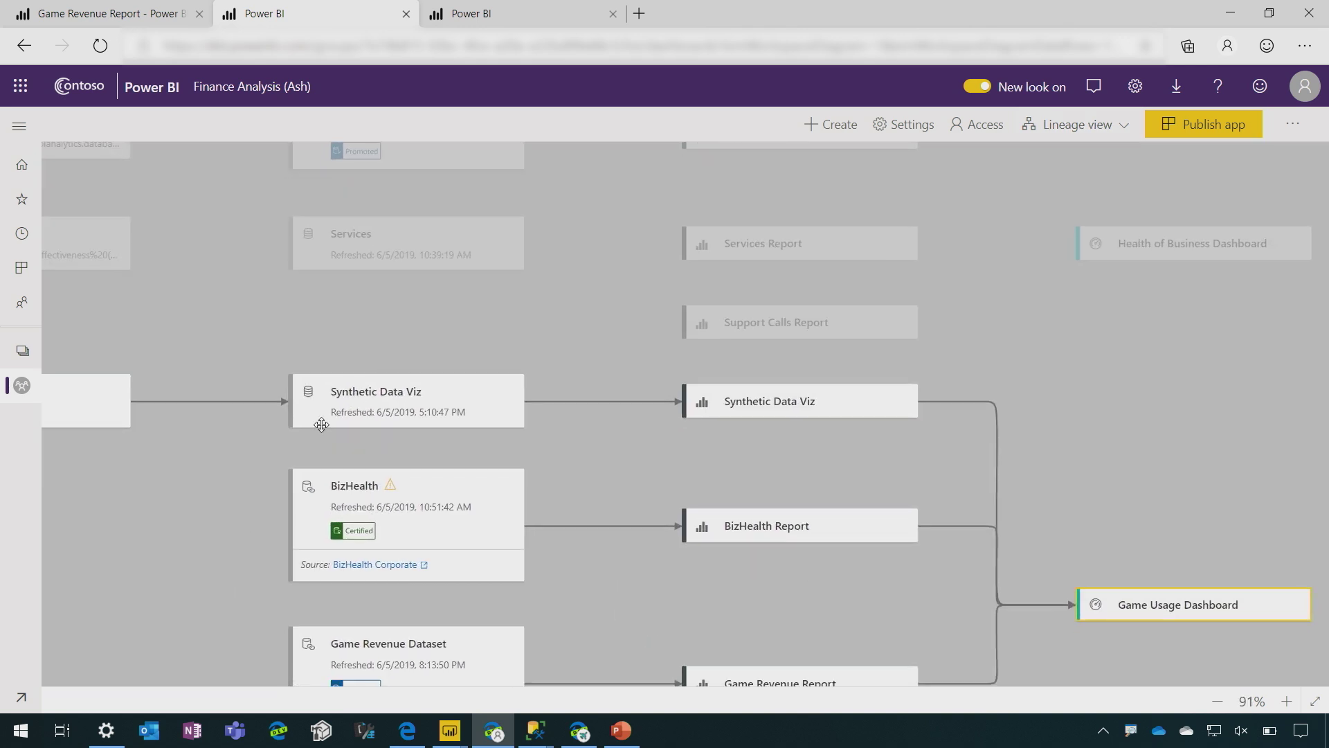
{"action": "left_click_drag", "start_coordinate": [238, 551], "coordinate": [362, 435]}
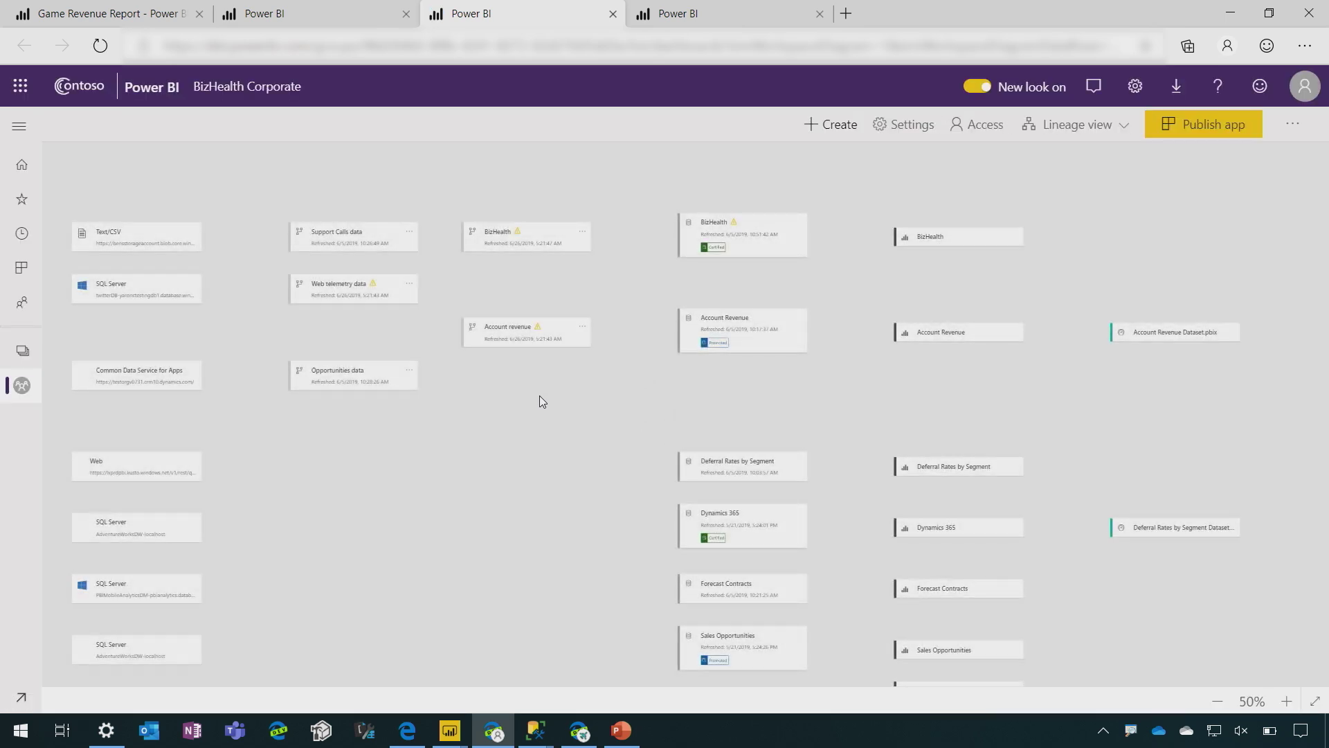
Select the certified BizHealth dataset and pan the lineage view to trace its upstream sources
{"action": "left_click", "coordinate": [773, 248]}
{"action": "scroll", "coordinate": [406, 251], "scroll_direction": "up", "scroll_amount": 3}
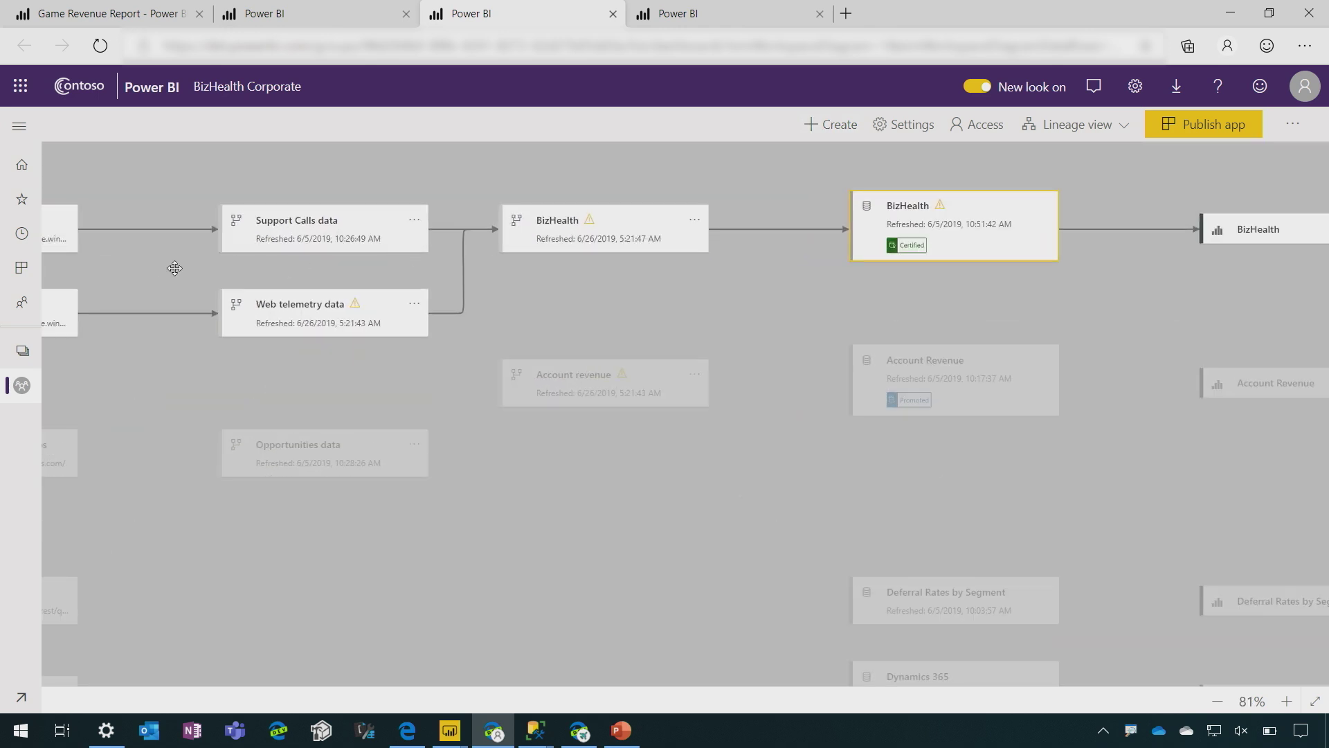
{"action": "scroll", "coordinate": [206, 272], "scroll_direction": "left", "scroll_amount": 3}
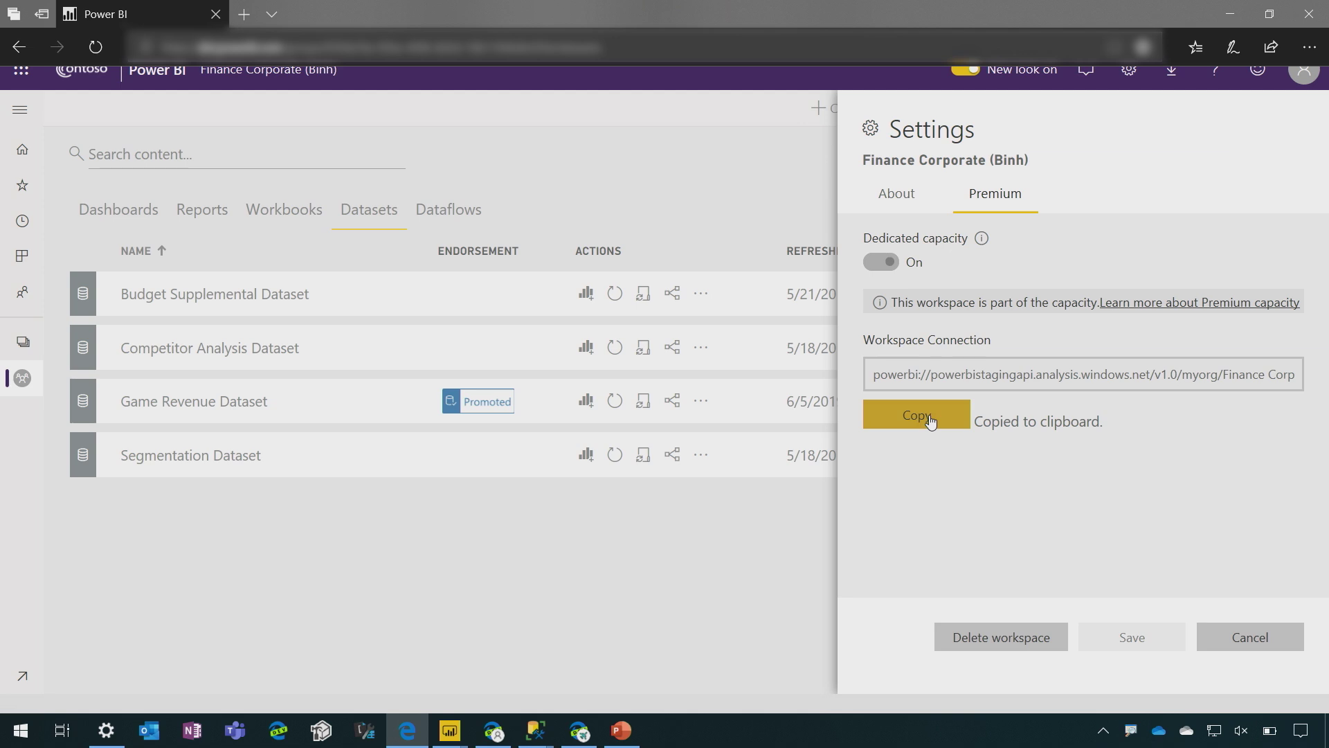
Close the Finance Corporate workspace settings and restore the browser to a smaller window
{"action": "left_click", "coordinate": [699, 516]}
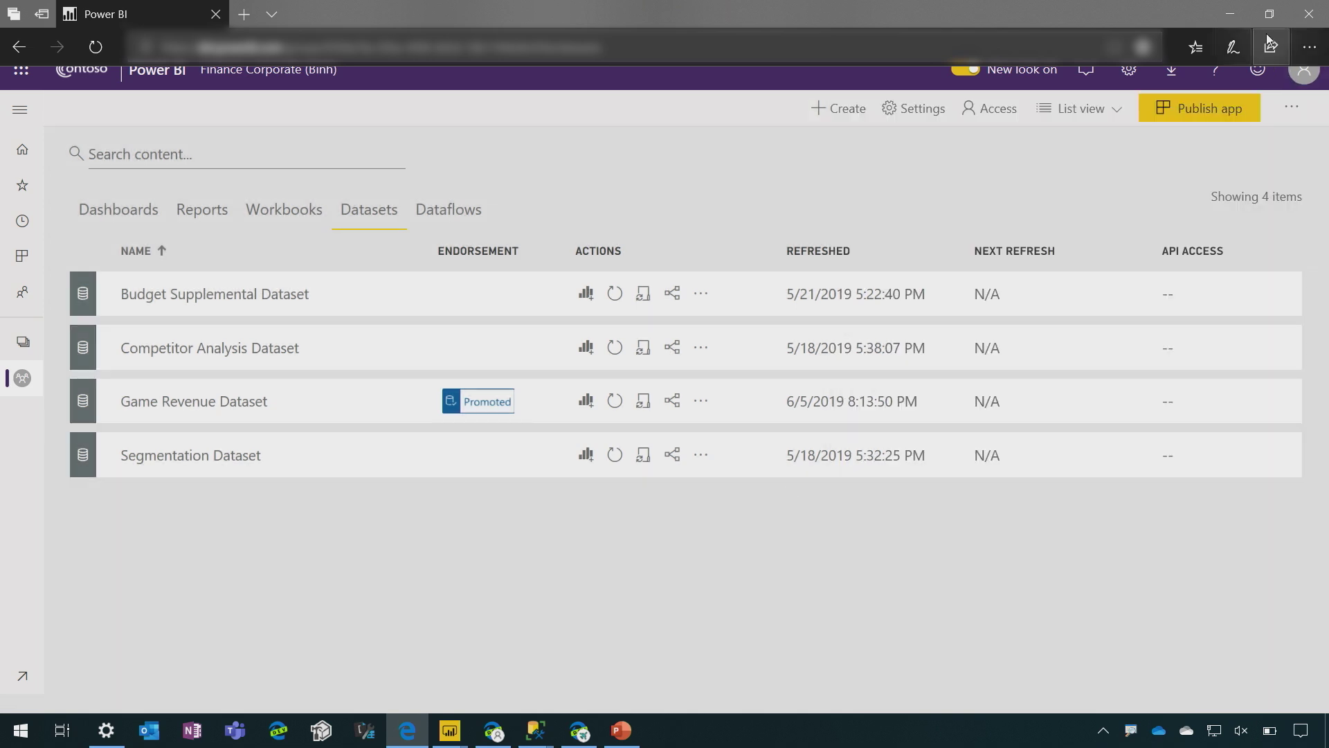
{"action": "left_click", "coordinate": [1270, 14]}
Switch to SSMS's Finance Corporate connection and bring up the Game Revenue Dataset's context menu
{"action": "key", "text": "alt+Tab"}
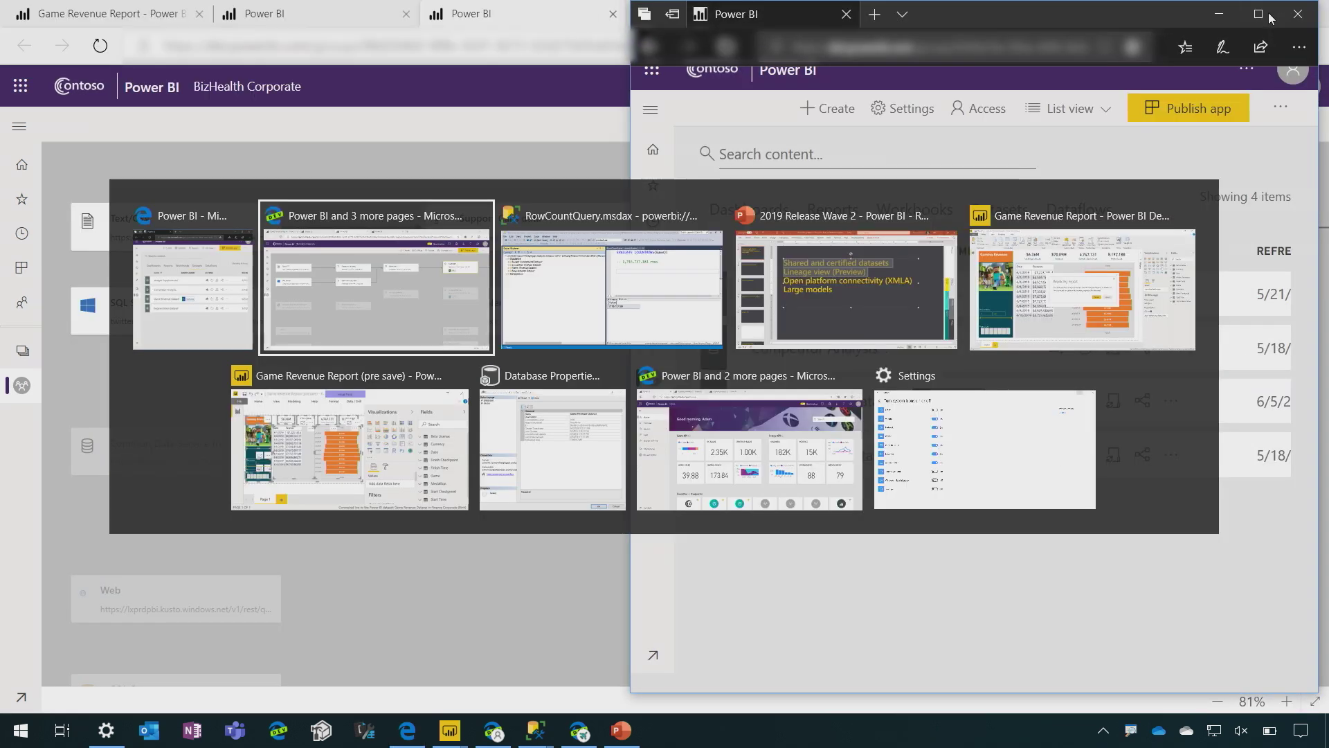
{"action": "key", "text": "alt+Tab"}
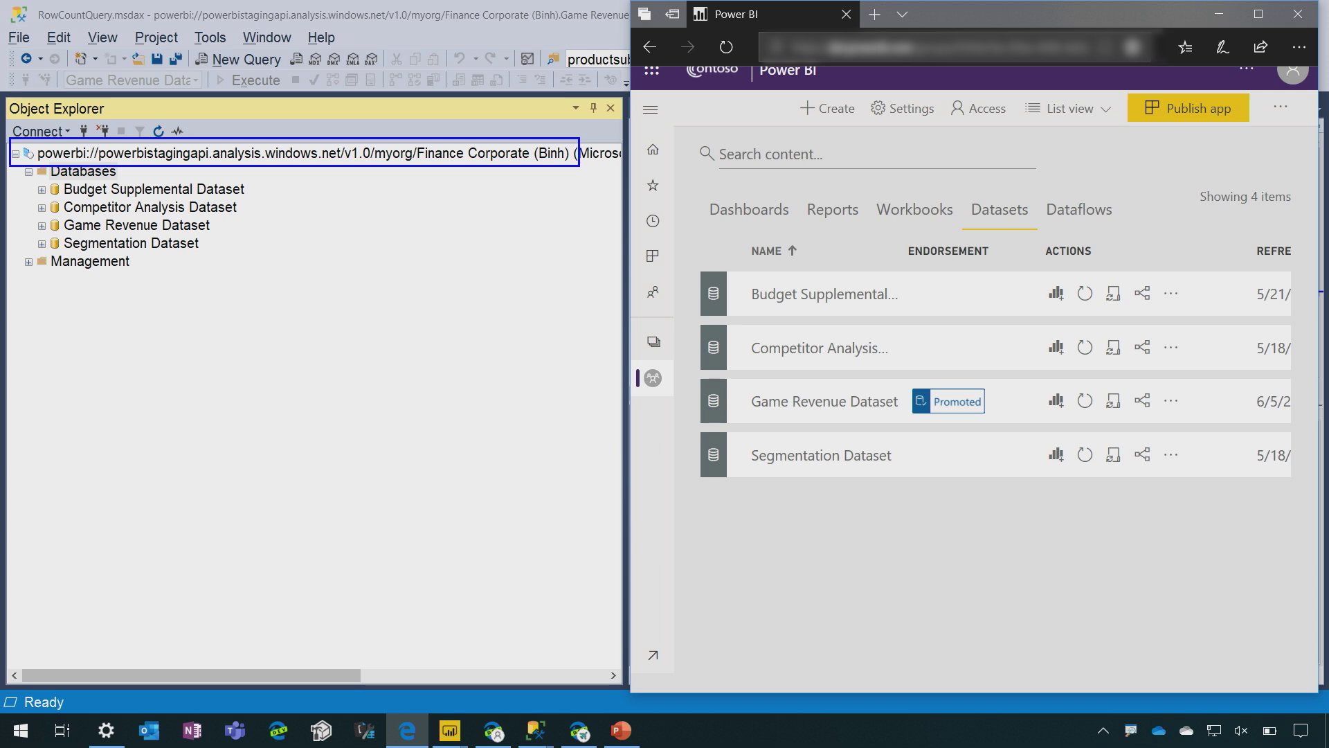
{"action": "right_click", "coordinate": [166, 228]}
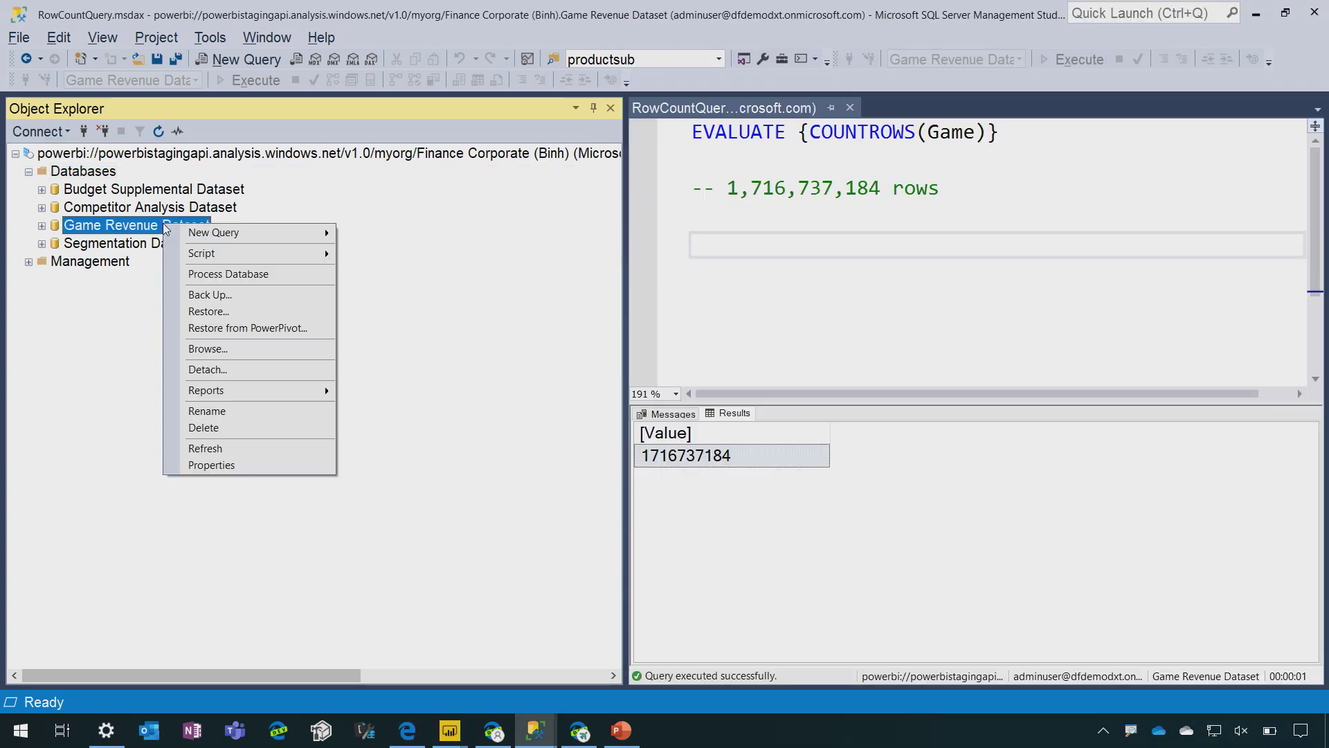
Show Game Revenue Dataset's properties and outline its 73890.67 MB estimated size
{"action": "left_click", "coordinate": [261, 465]}
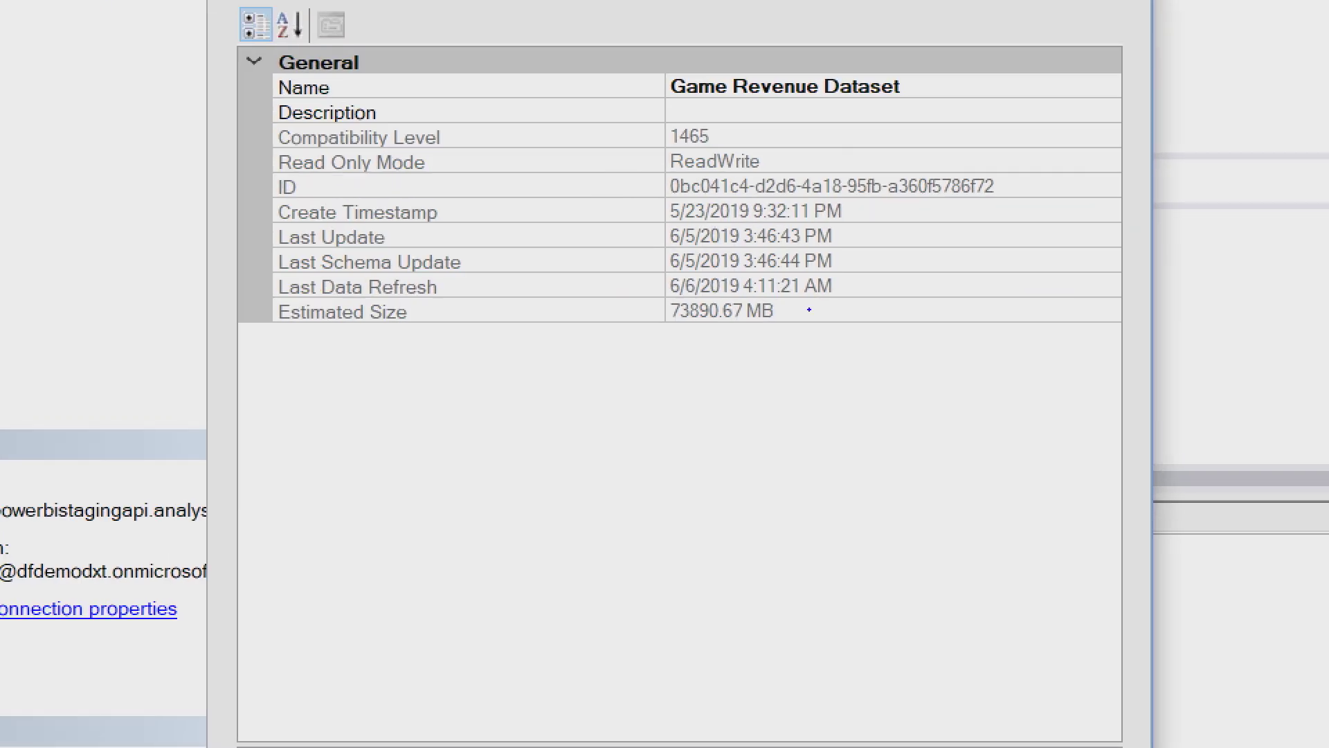
{"action": "left_click_drag", "start_coordinate": [626, 285], "coordinate": [835, 344]}
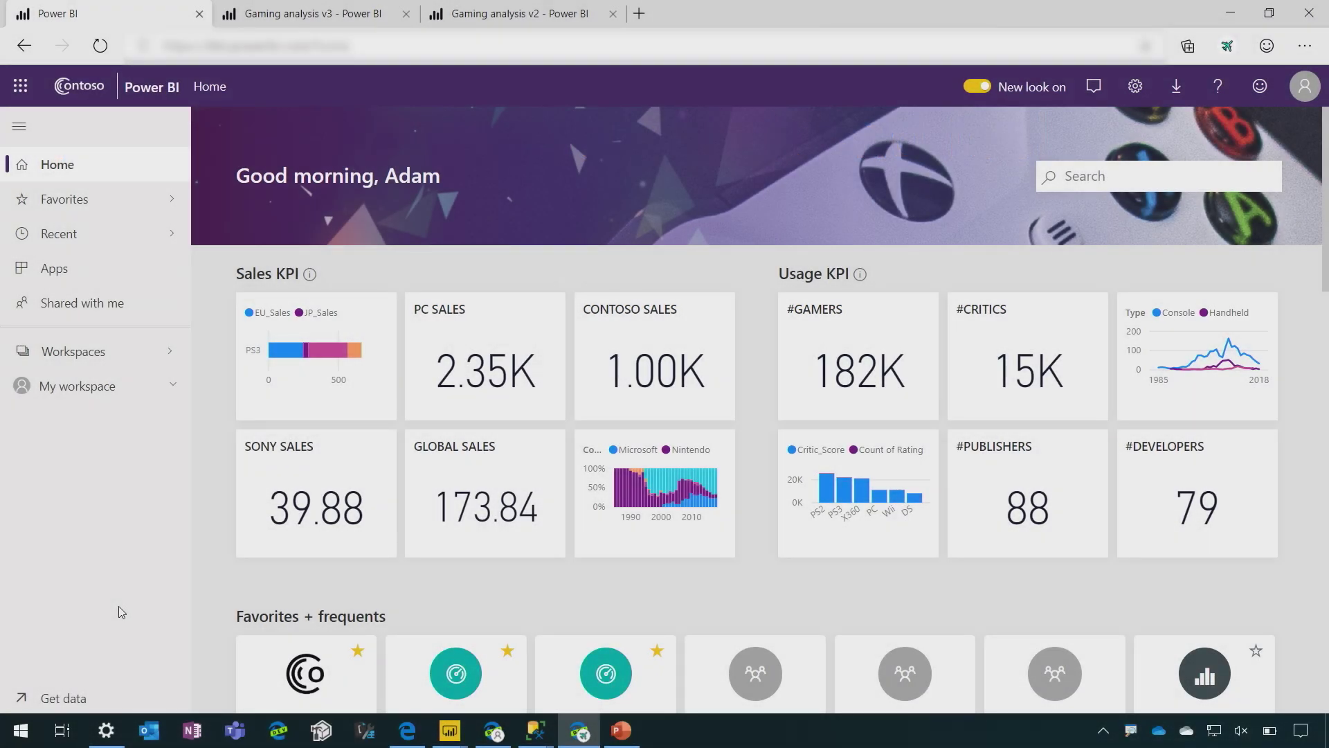
Launch the Gaming Insights app from the Favorites + frequents section of Home
{"action": "scroll", "coordinate": [218, 602], "scroll_direction": "down", "scroll_amount": 3}
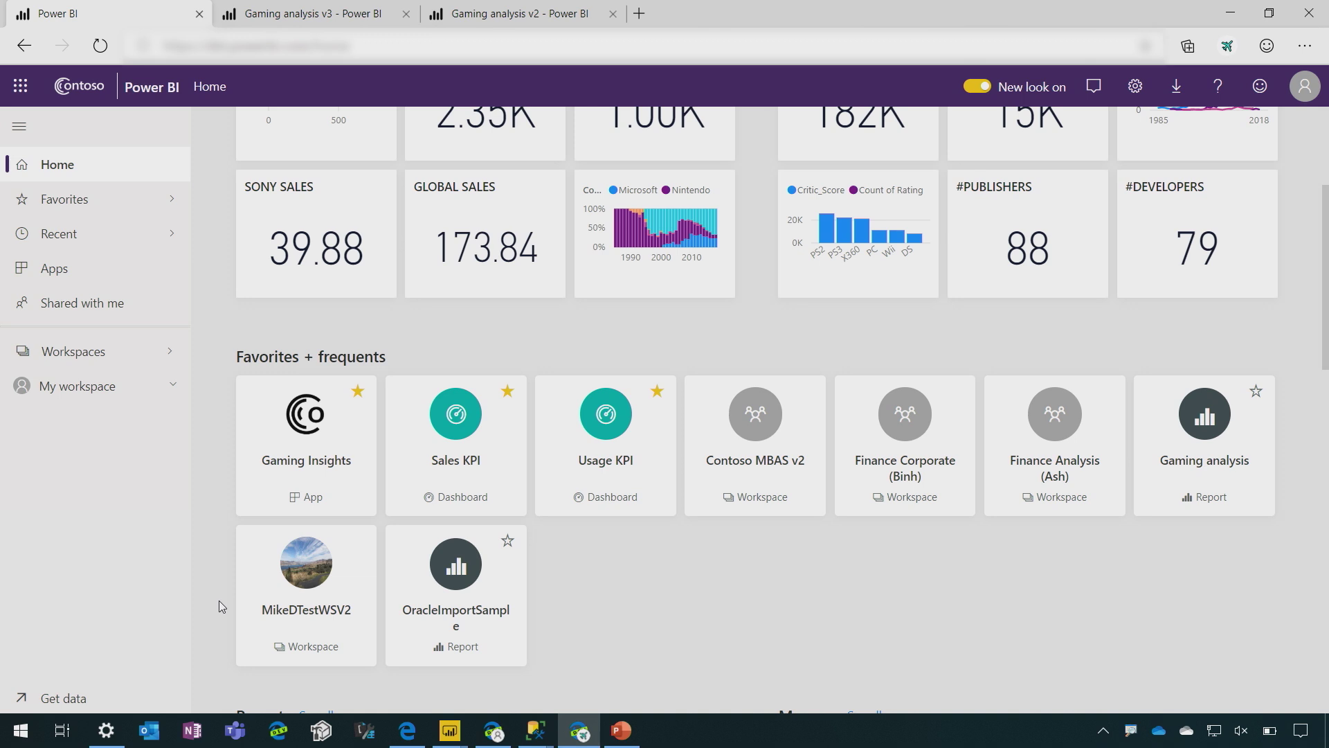
{"action": "left_click", "coordinate": [333, 451]}
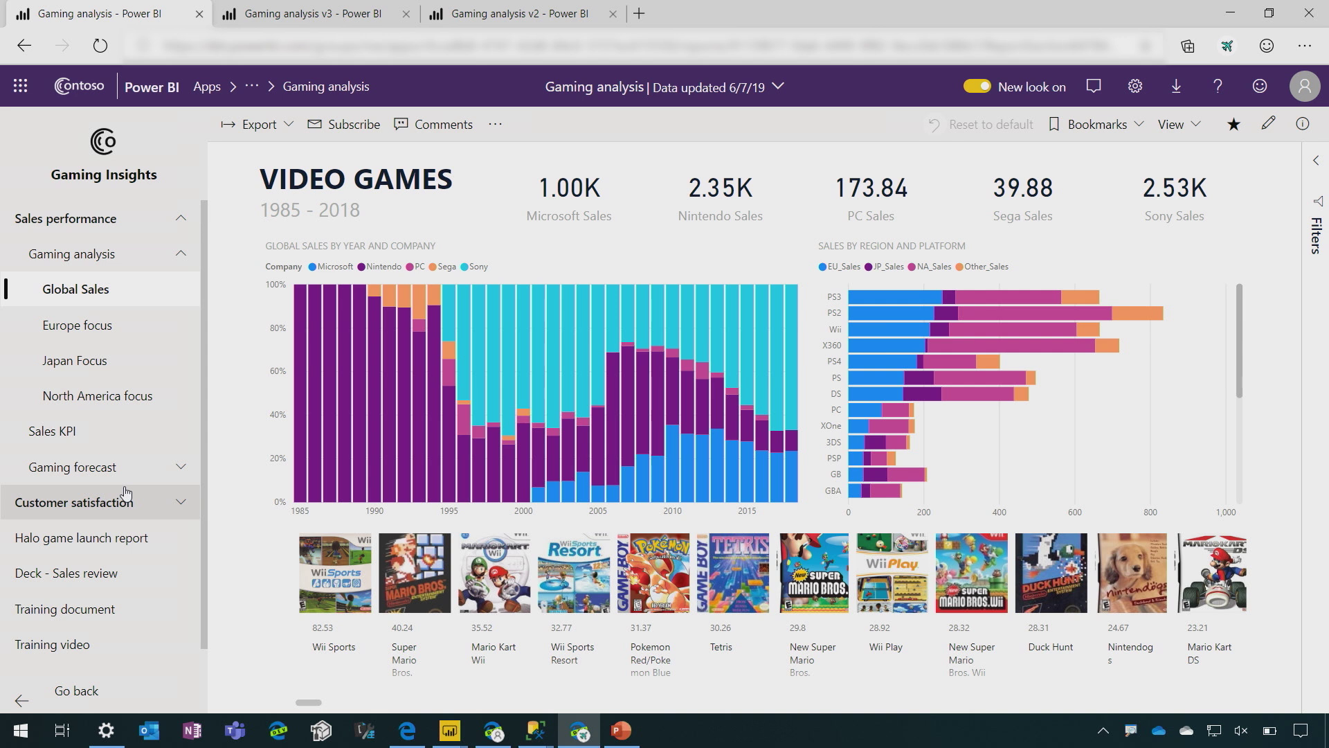
{"action": "scroll", "coordinate": [126, 493], "scroll_direction": "down", "scroll_amount": 1}
{"action": "left_click", "coordinate": [104, 522]}
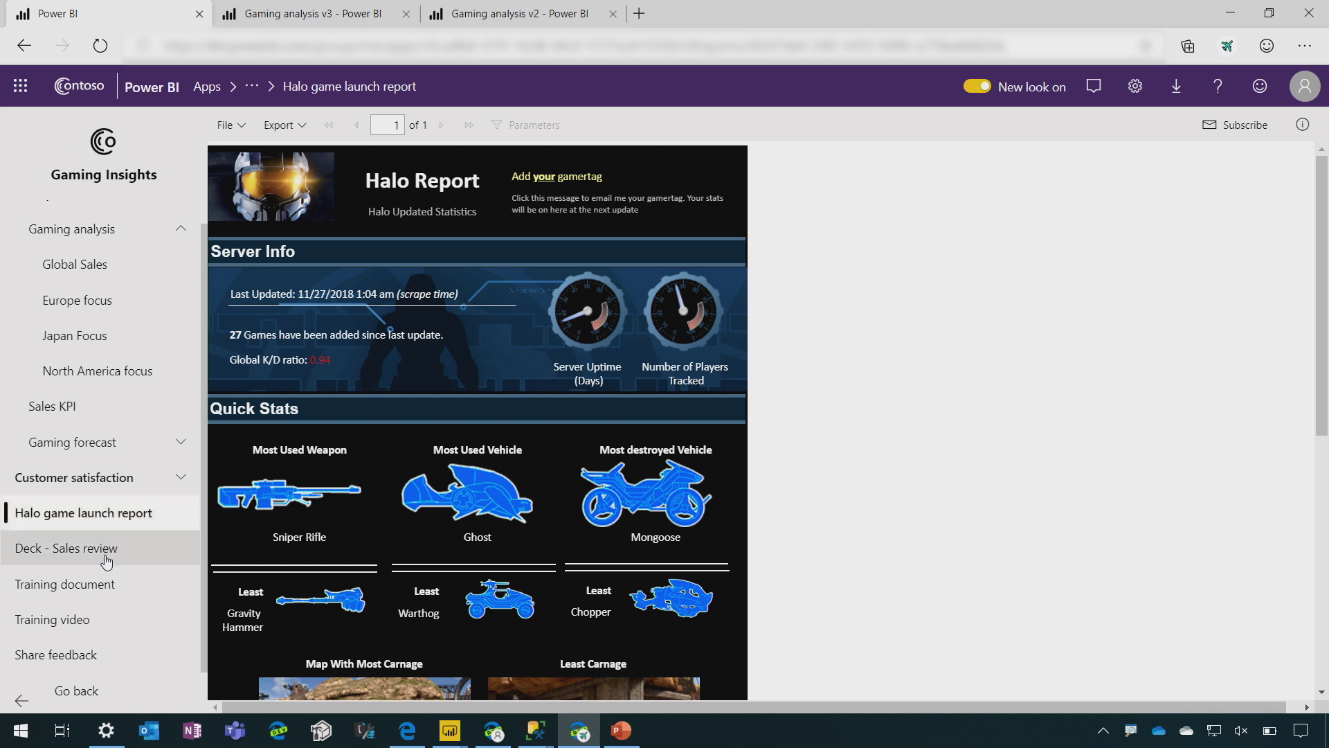
{"action": "left_click", "coordinate": [105, 554]}
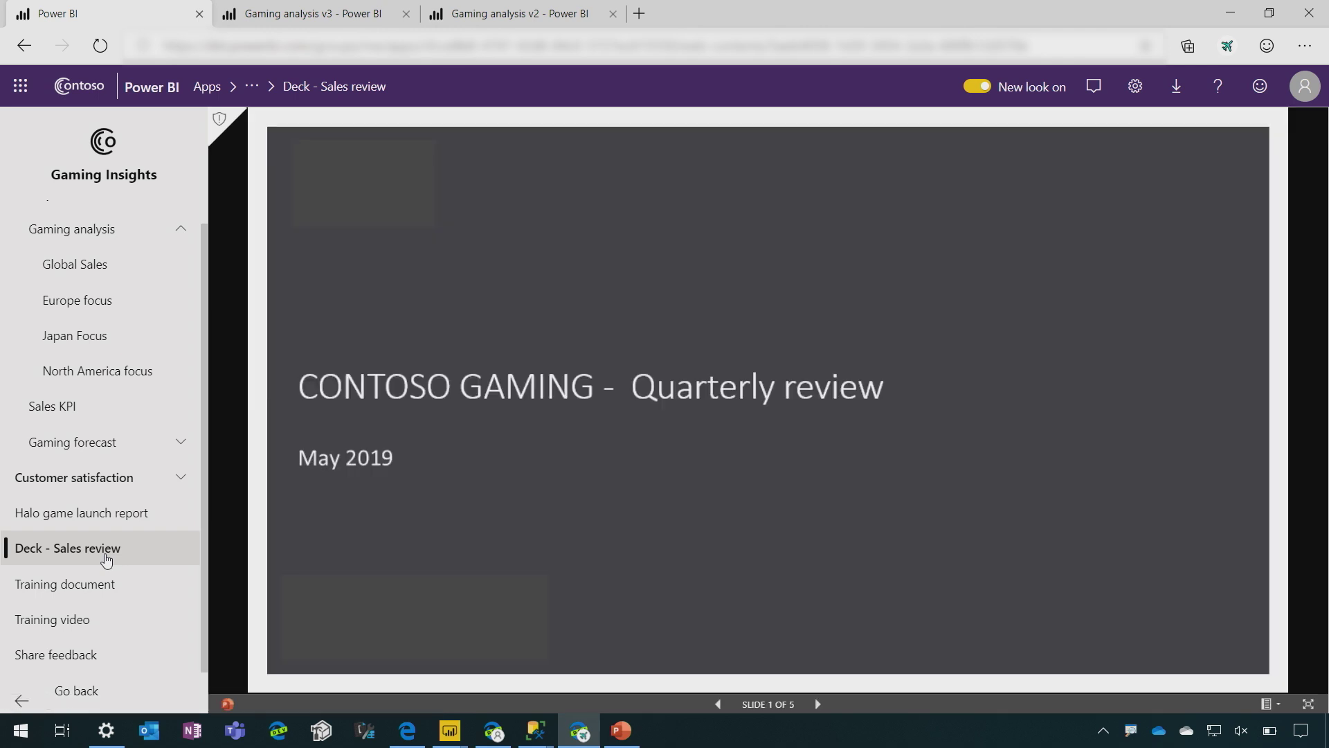
{"action": "left_click", "coordinate": [89, 588]}
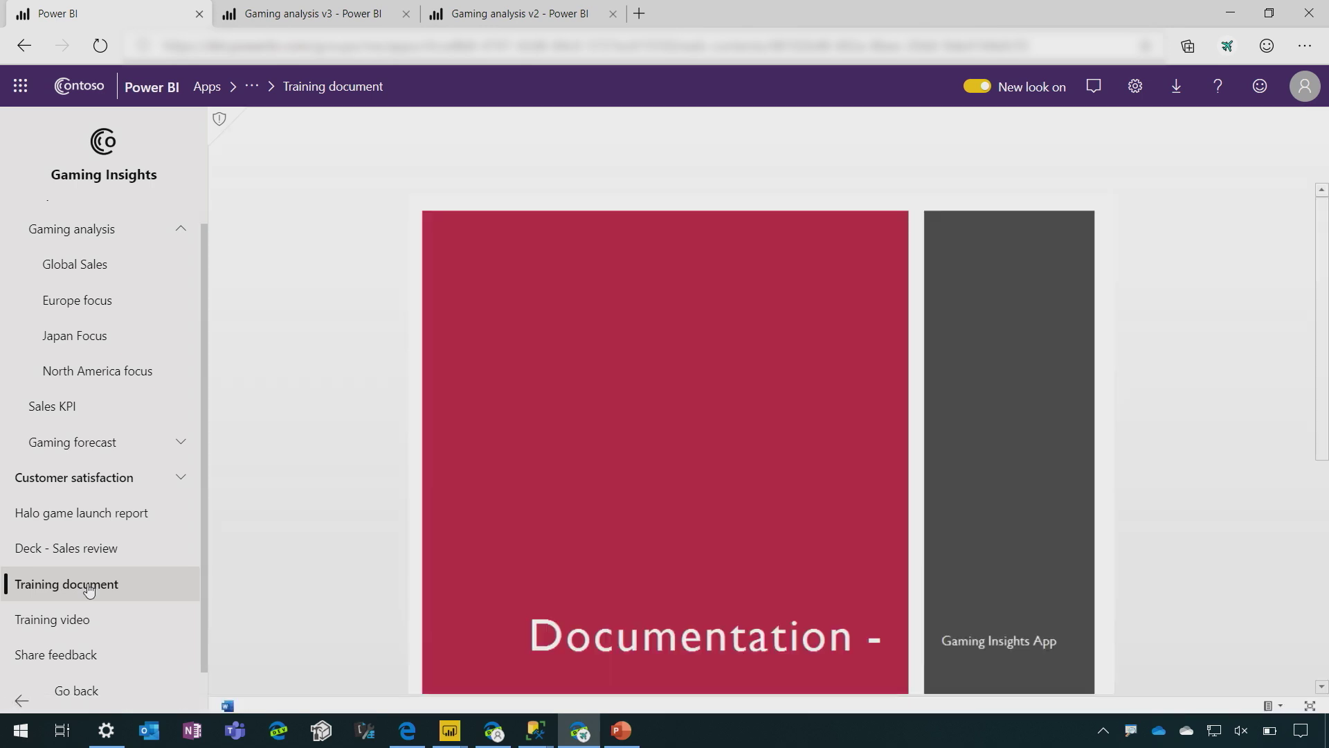
{"action": "scroll", "coordinate": [448, 459], "scroll_direction": "down", "scroll_amount": 5}
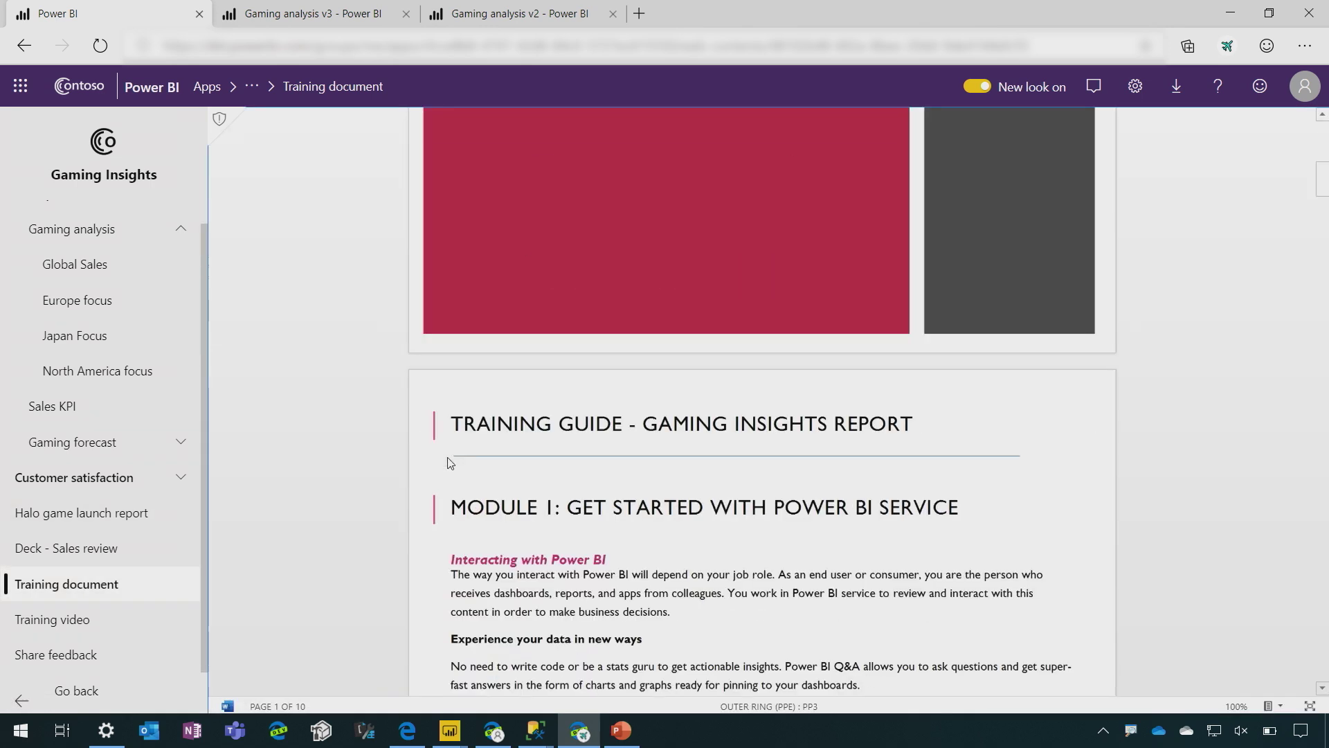
{"action": "left_click", "coordinate": [44, 619]}
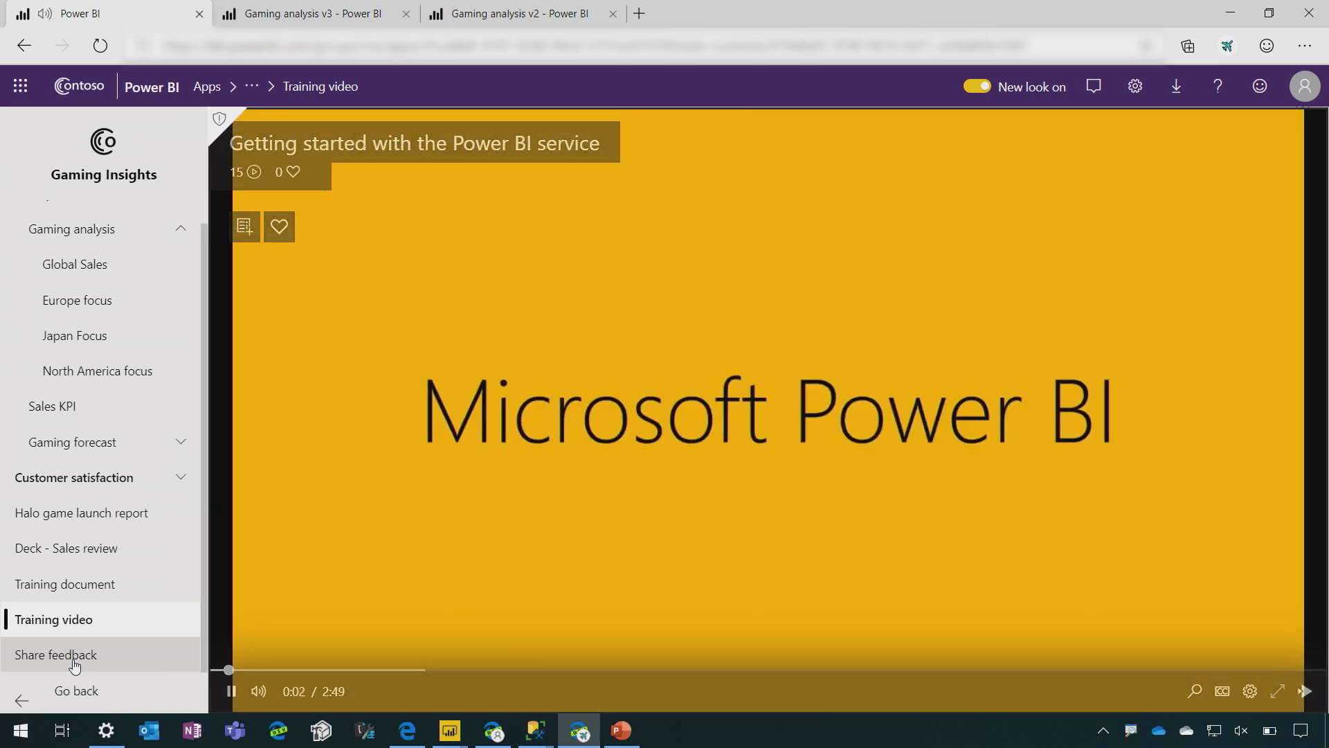
{"action": "left_click", "coordinate": [73, 658]}
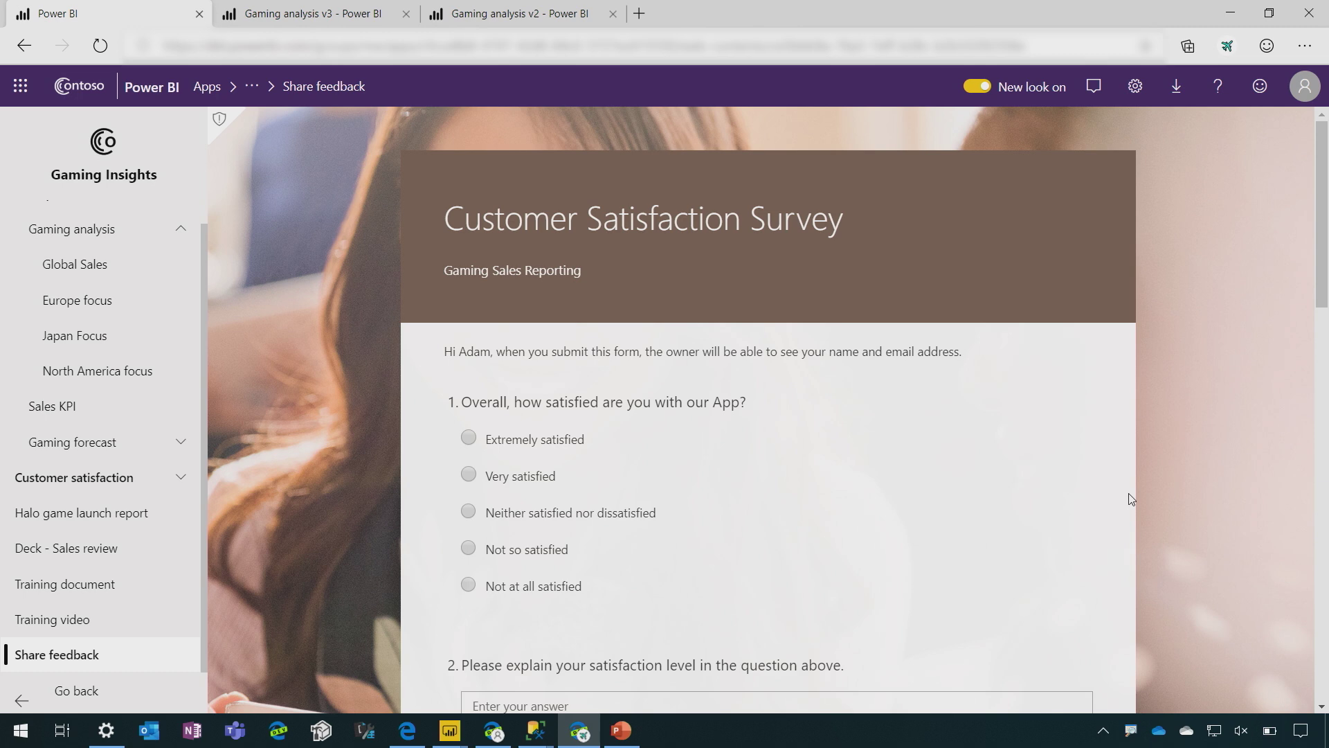
{"action": "left_click", "coordinate": [145, 273]}
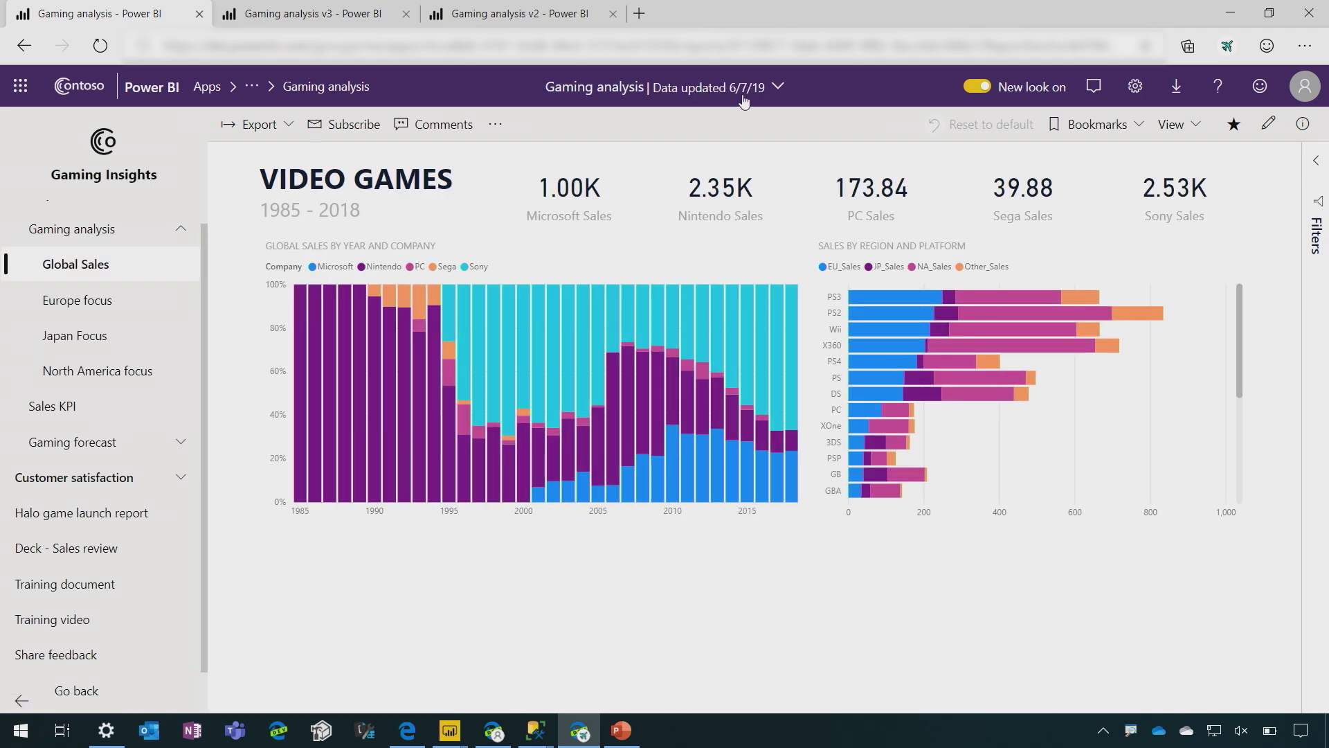
Check the data refresh details, then start modifying the Global Sales by Year and Company chart
{"action": "left_click", "coordinate": [778, 85]}
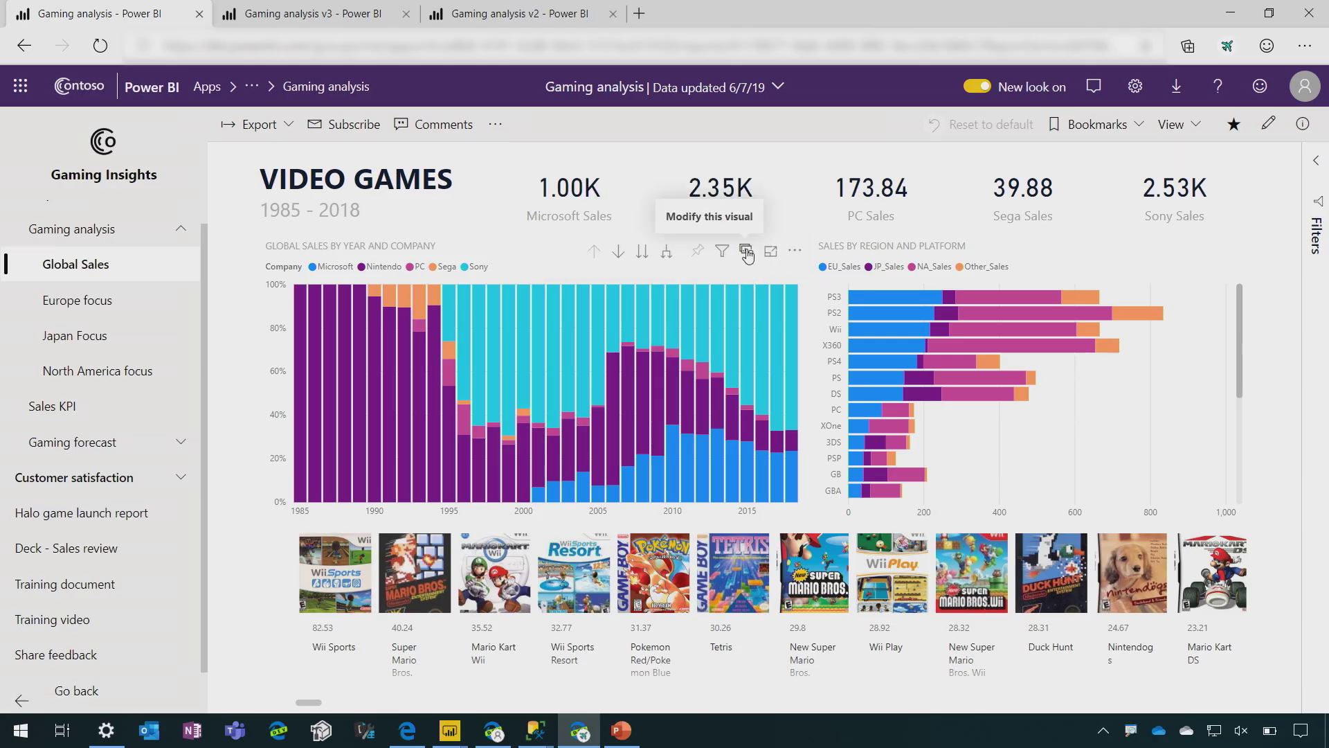
{"action": "left_click", "coordinate": [747, 254]}
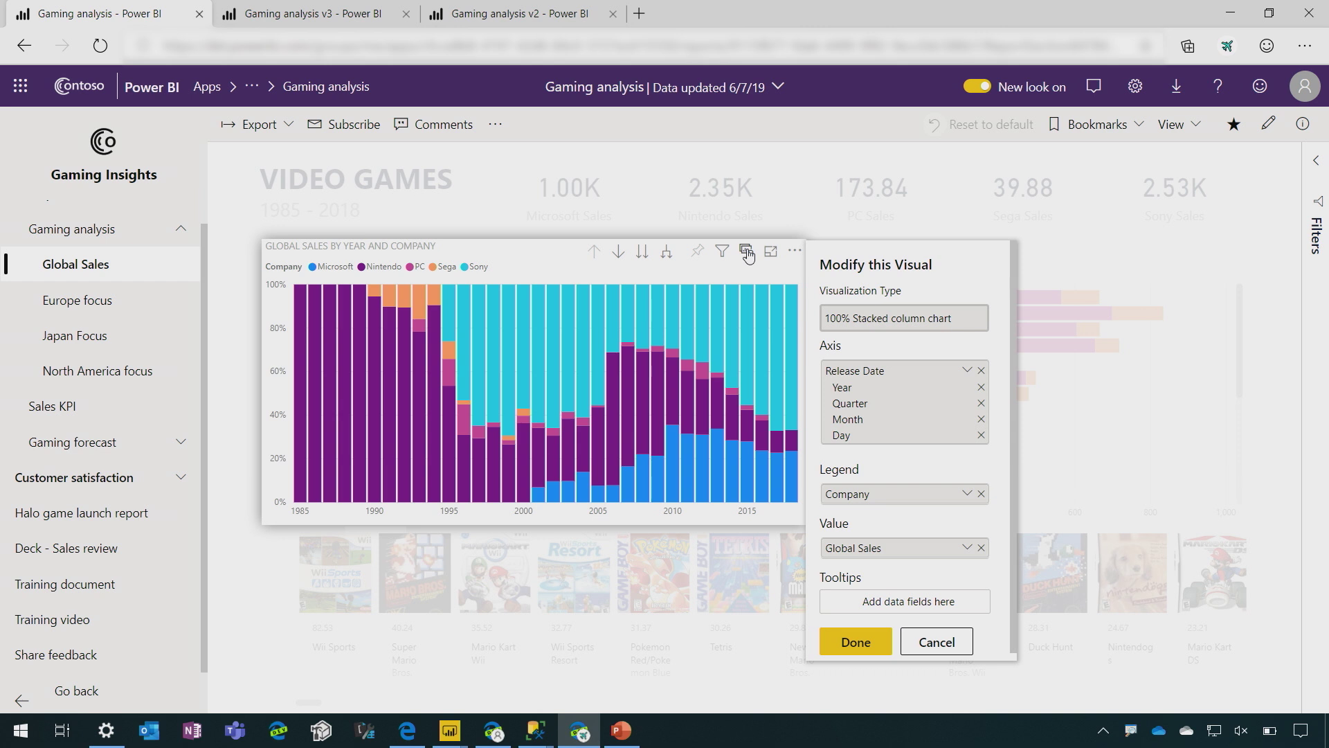
Replace Release Date with Genre from VGame Sales Ratings on the chart's axis
{"action": "left_click", "coordinate": [982, 372]}
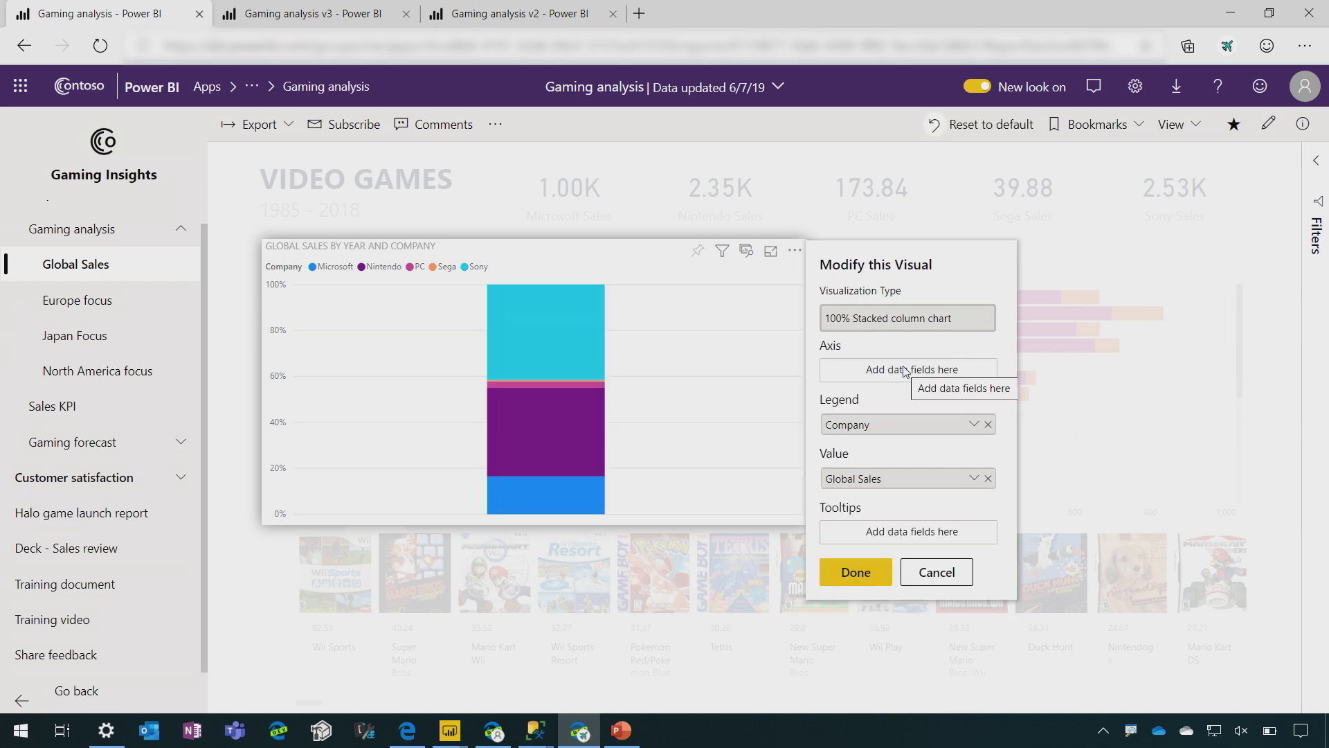
{"action": "key", "text": "Escape"}
{"action": "left_click", "coordinate": [746, 251]}
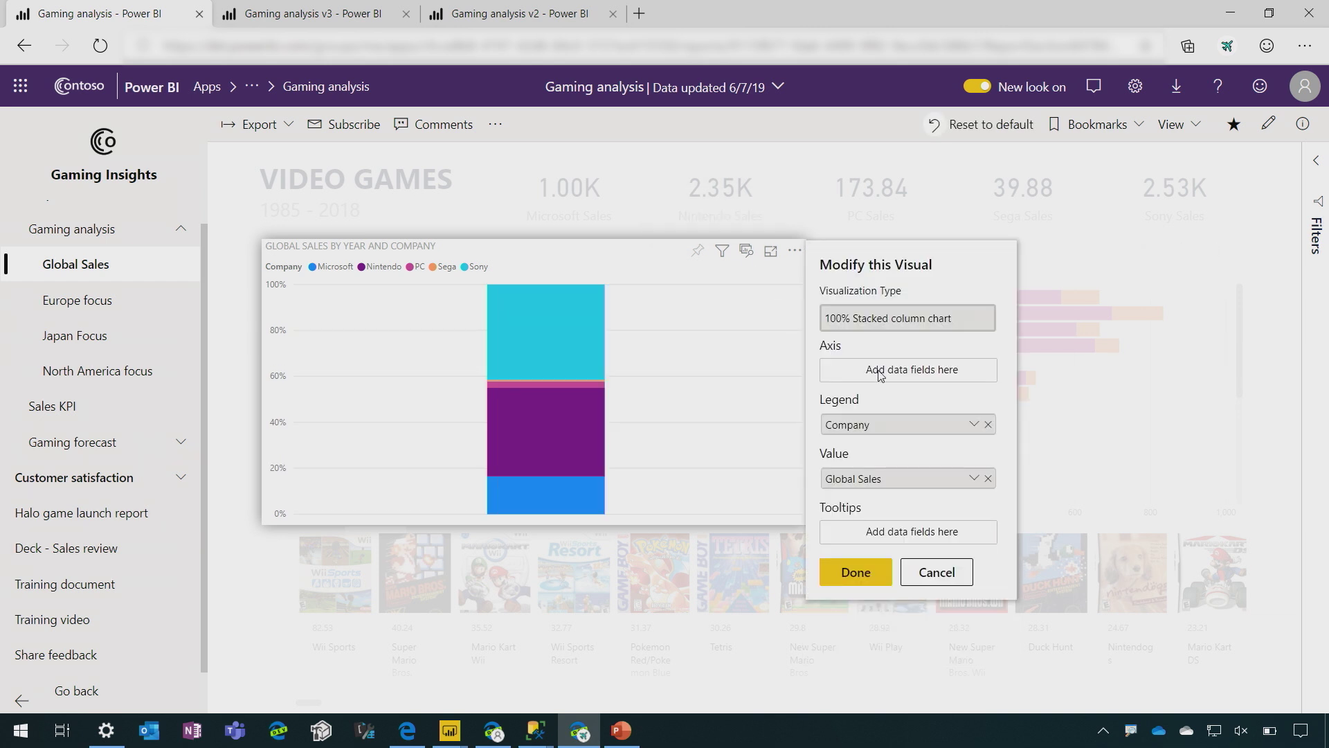
{"action": "left_click", "coordinate": [880, 372]}
{"action": "left_click", "coordinate": [1024, 417]}
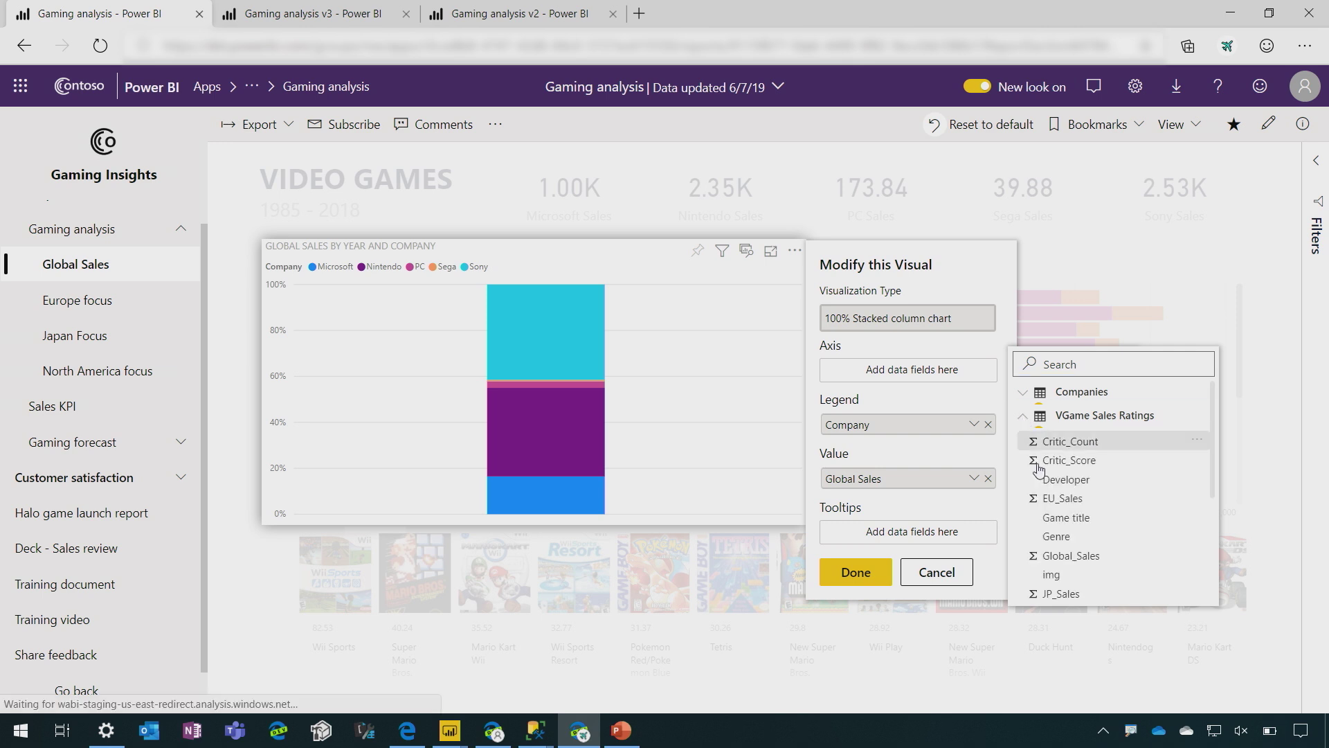
{"action": "left_click", "coordinate": [1057, 537]}
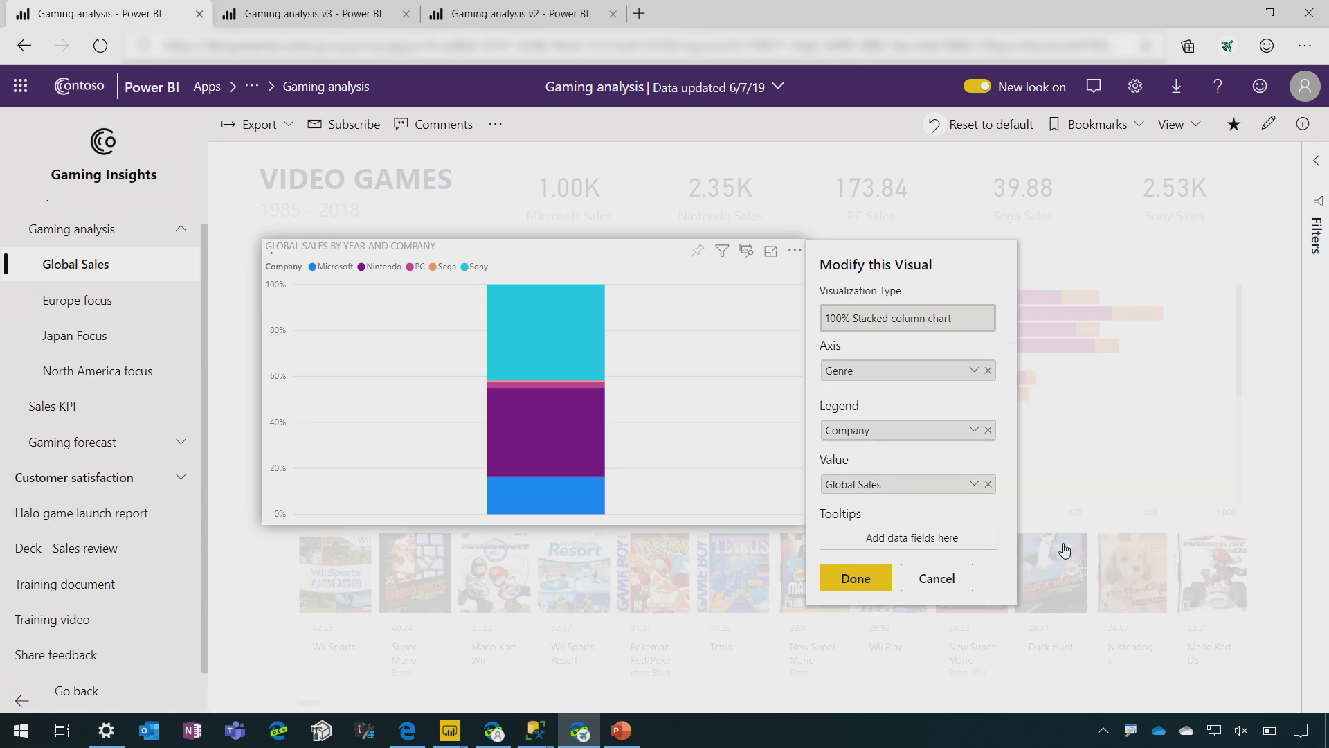
Preview stacked area and donut types, settle on a treemap, and finish editing
{"action": "left_click", "coordinate": [906, 333]}
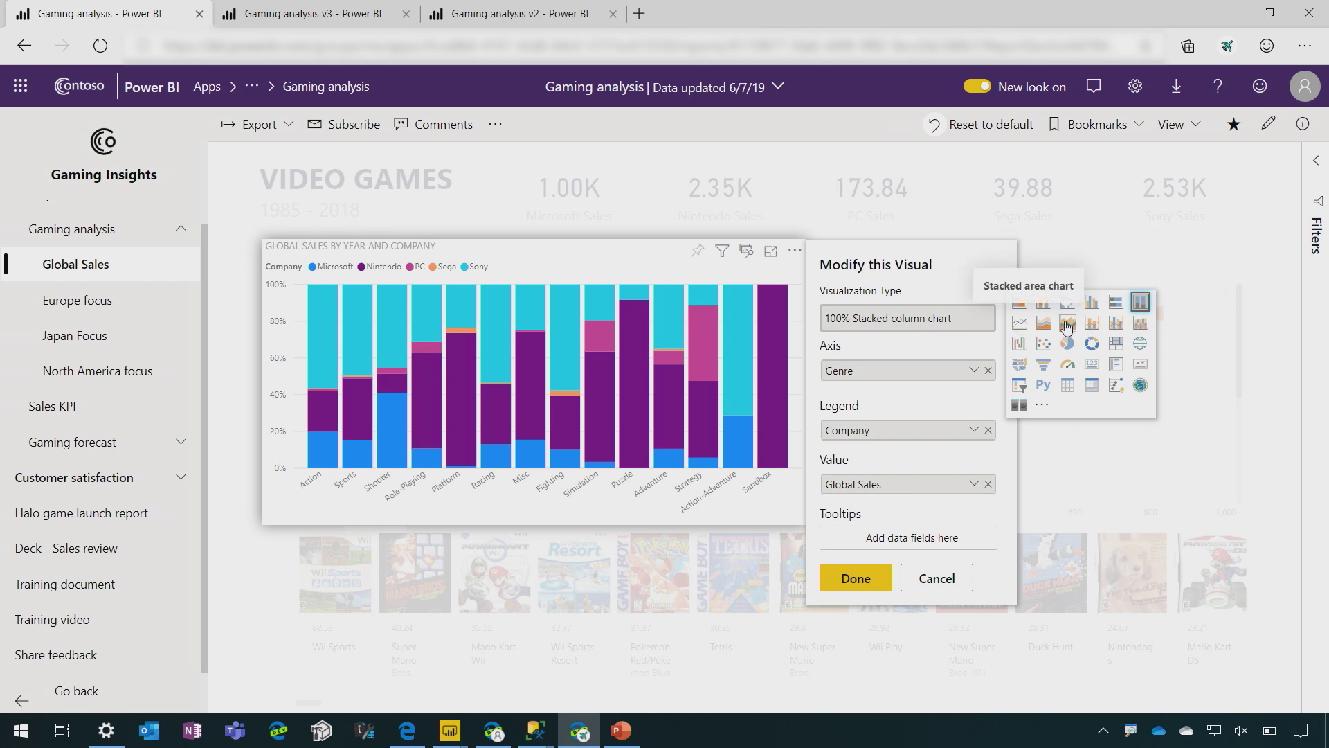
{"action": "left_click", "coordinate": [1067, 324]}
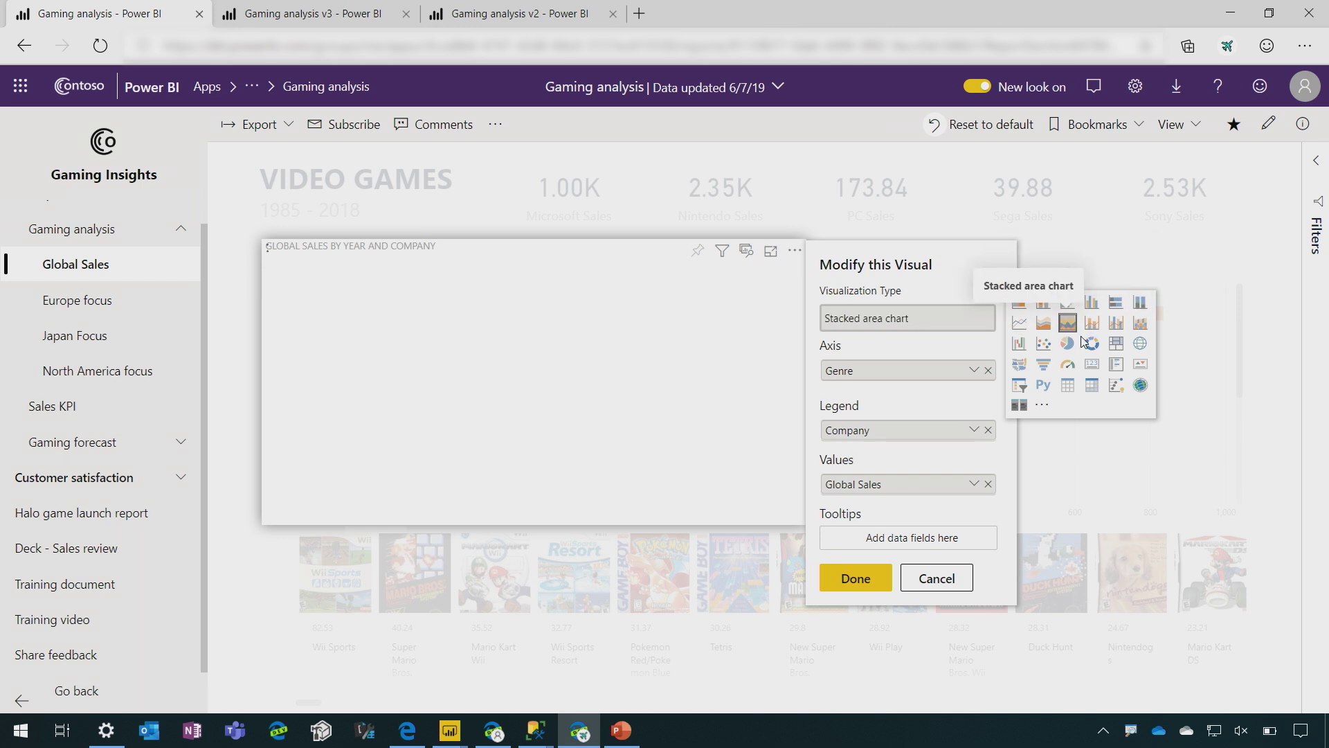
{"action": "left_click", "coordinate": [1092, 343]}
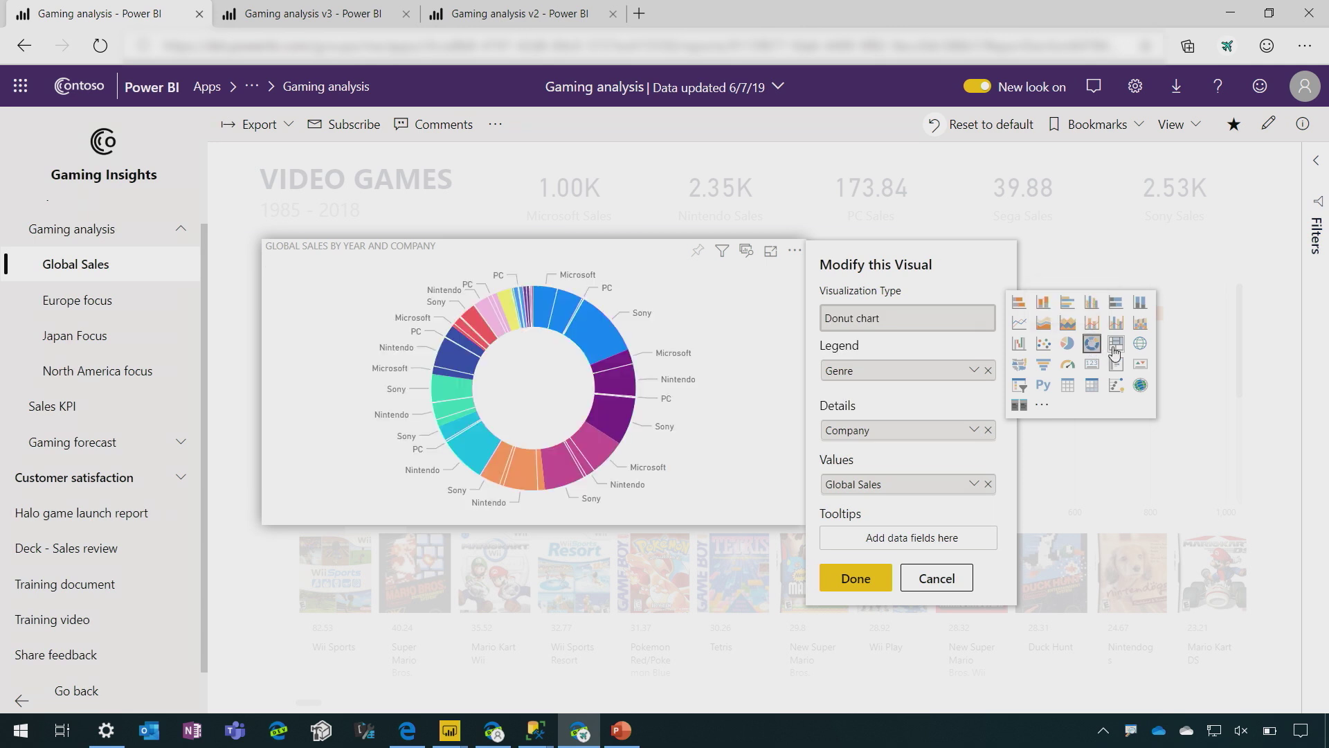
{"action": "left_click", "coordinate": [1116, 344]}
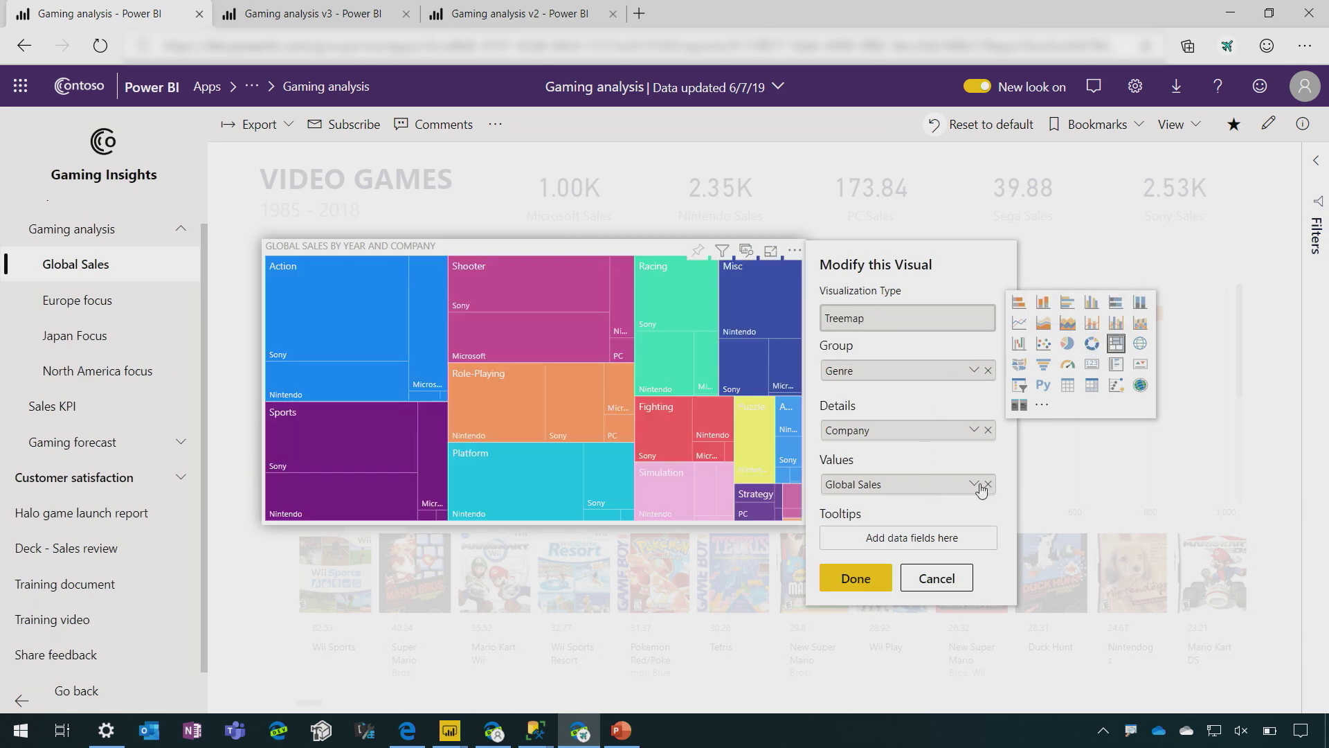
{"action": "left_click", "coordinate": [974, 488]}
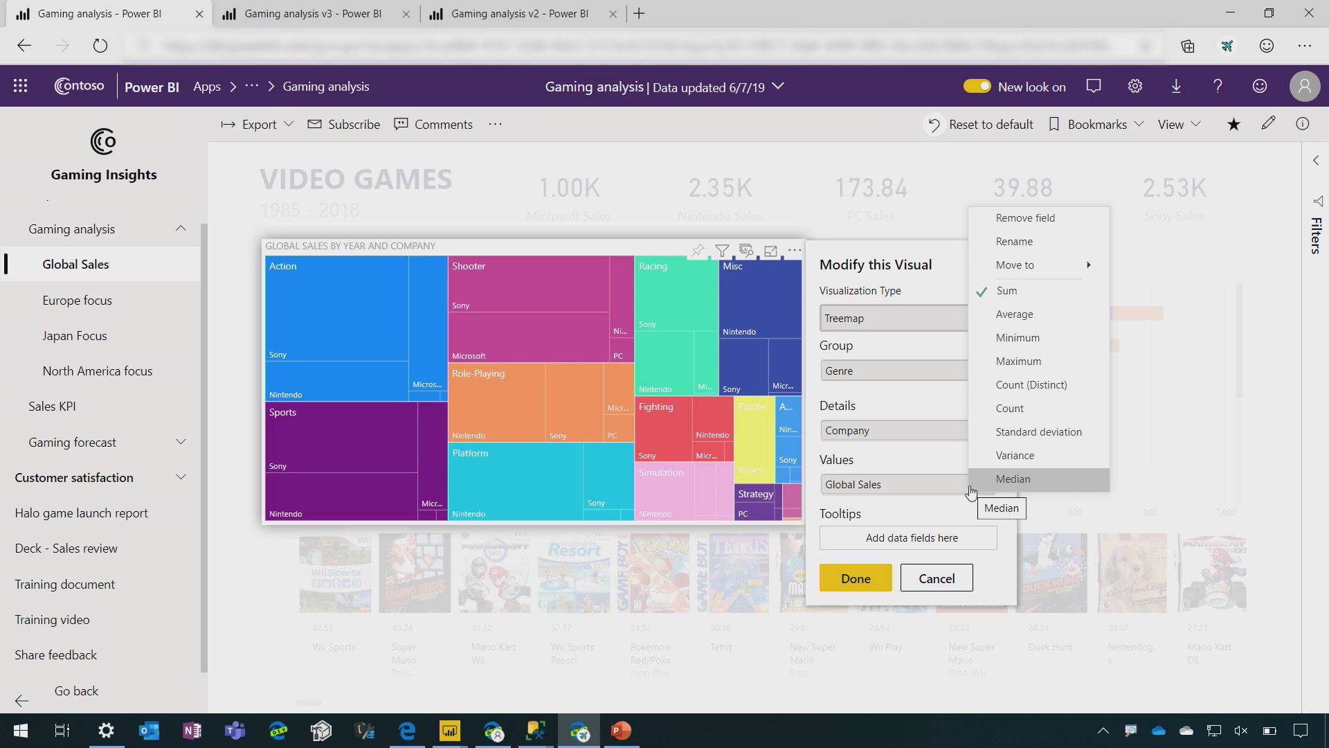
{"action": "left_click", "coordinate": [855, 580]}
{"action": "left_click", "coordinate": [856, 581]}
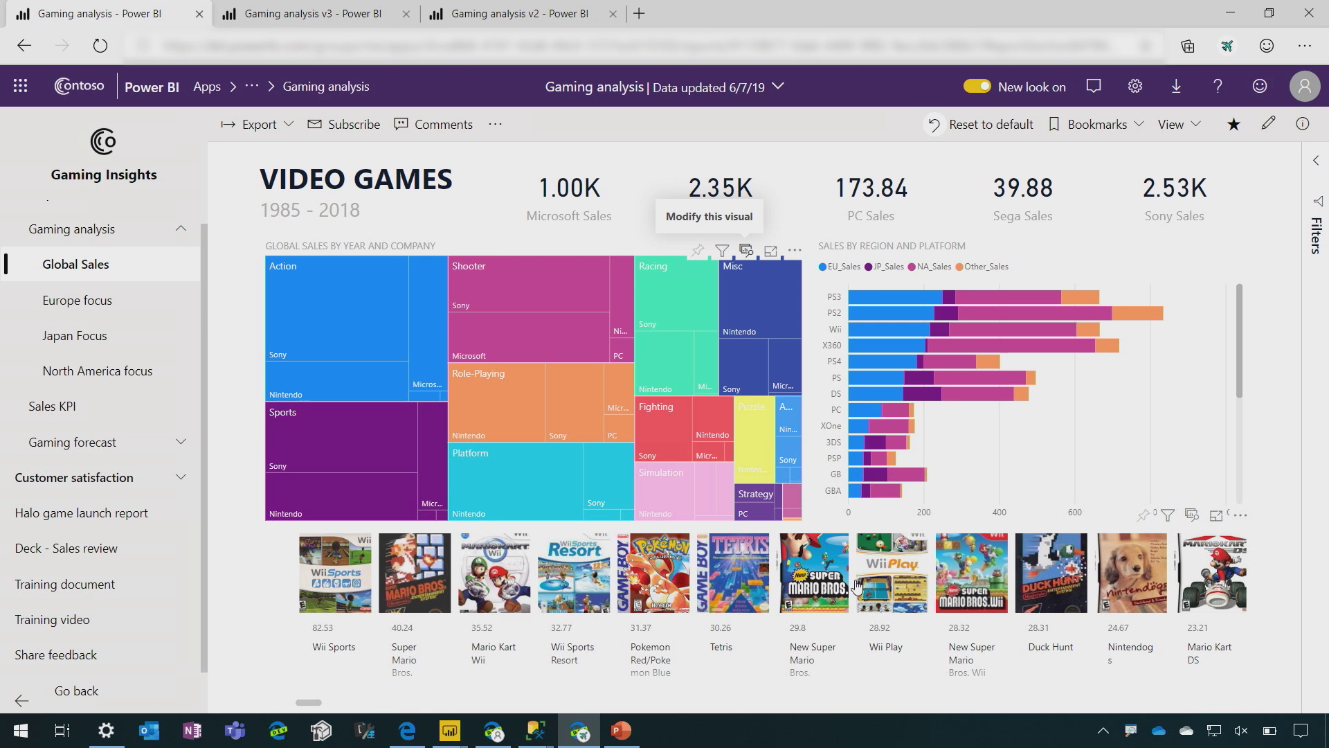
Ask to reset the report's customizations back to default
{"action": "left_click", "coordinate": [991, 128]}
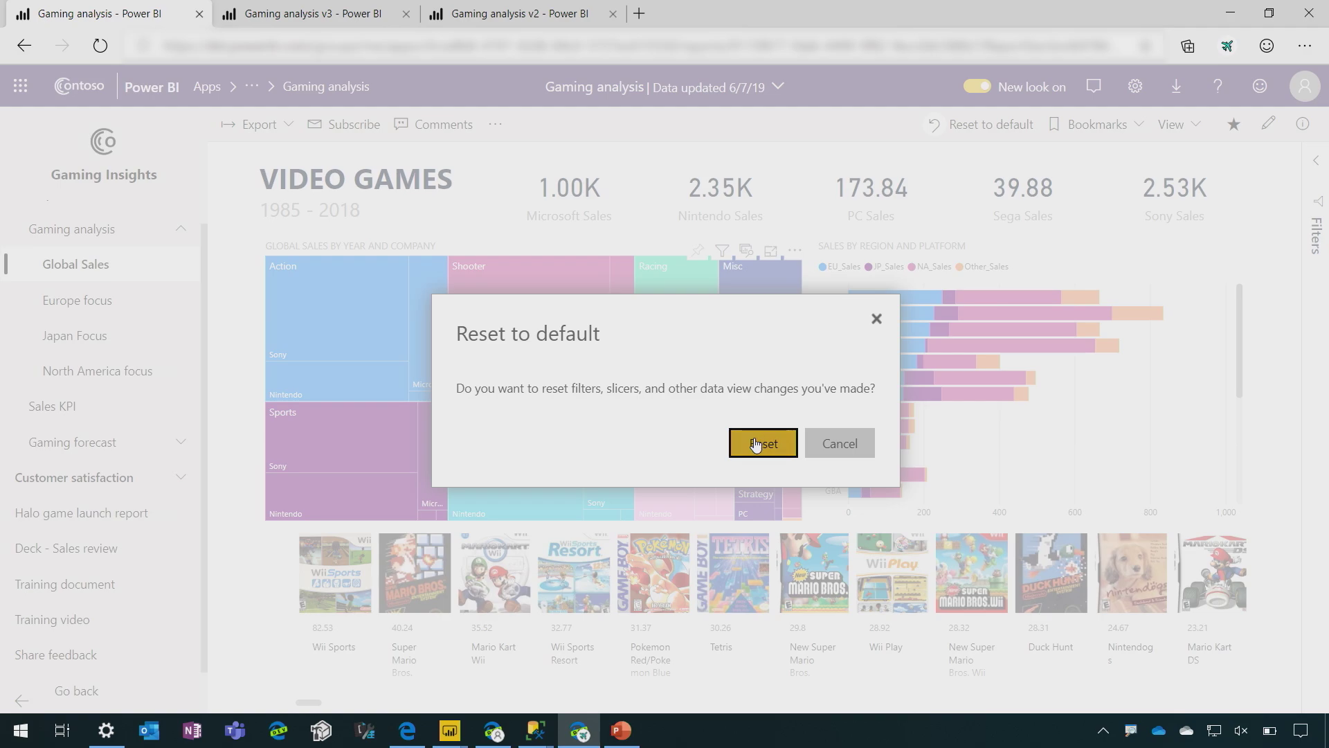